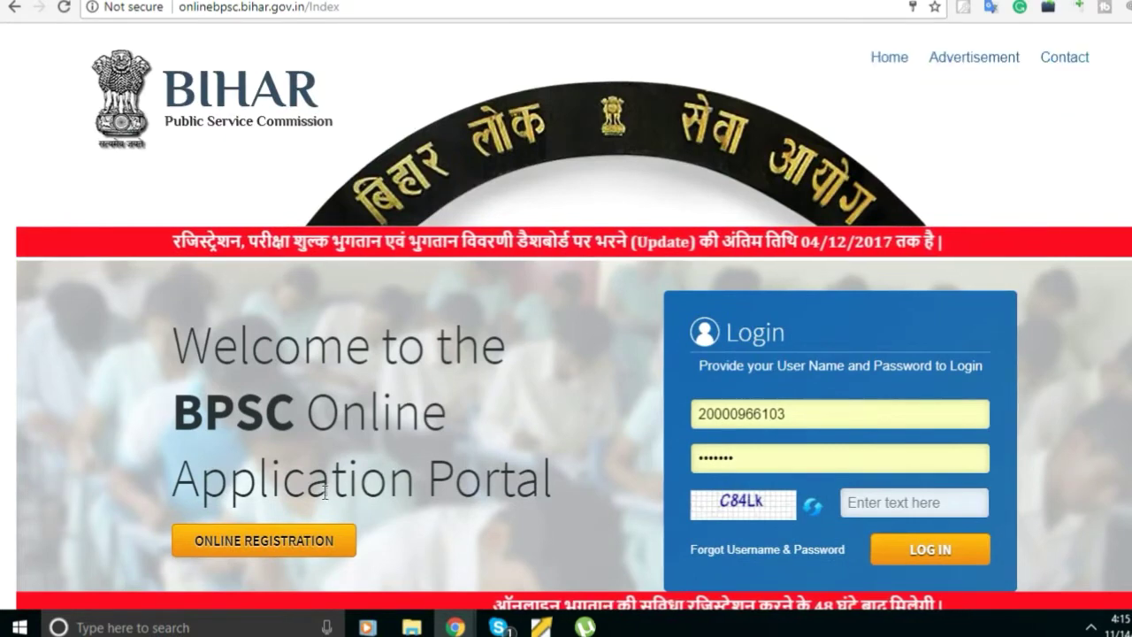
# Open the Apply Online registration form for the 63rd Combined Competitive Exam advertisement.
pyautogui.scroll(-3, 300, 533)
pyautogui.scroll(-6, 301, 542)
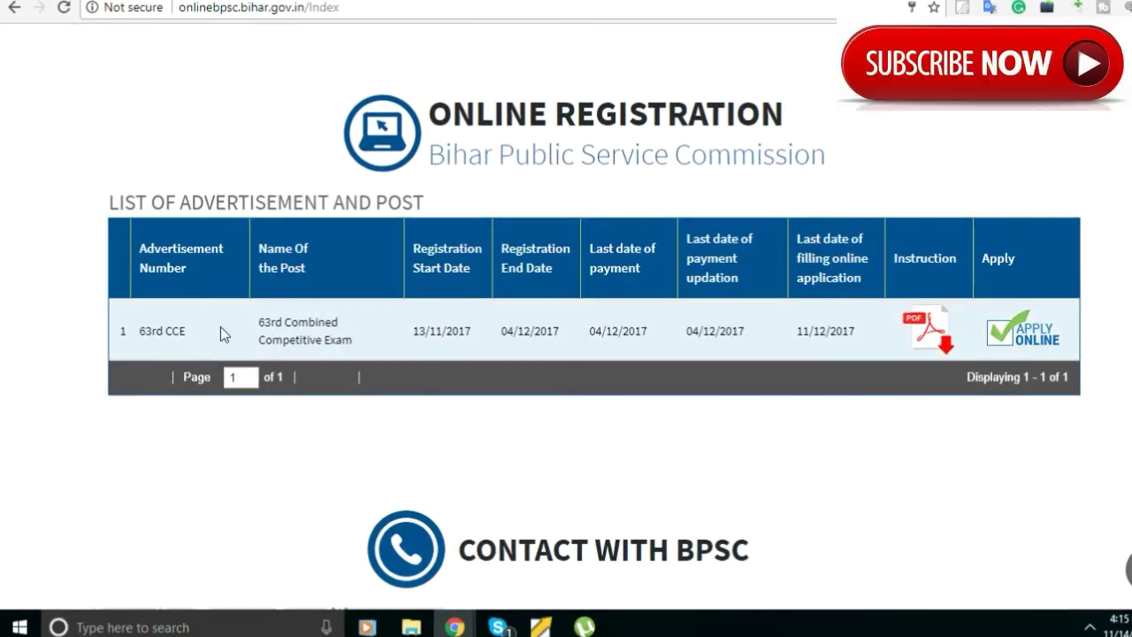
pyautogui.click(1026, 334)
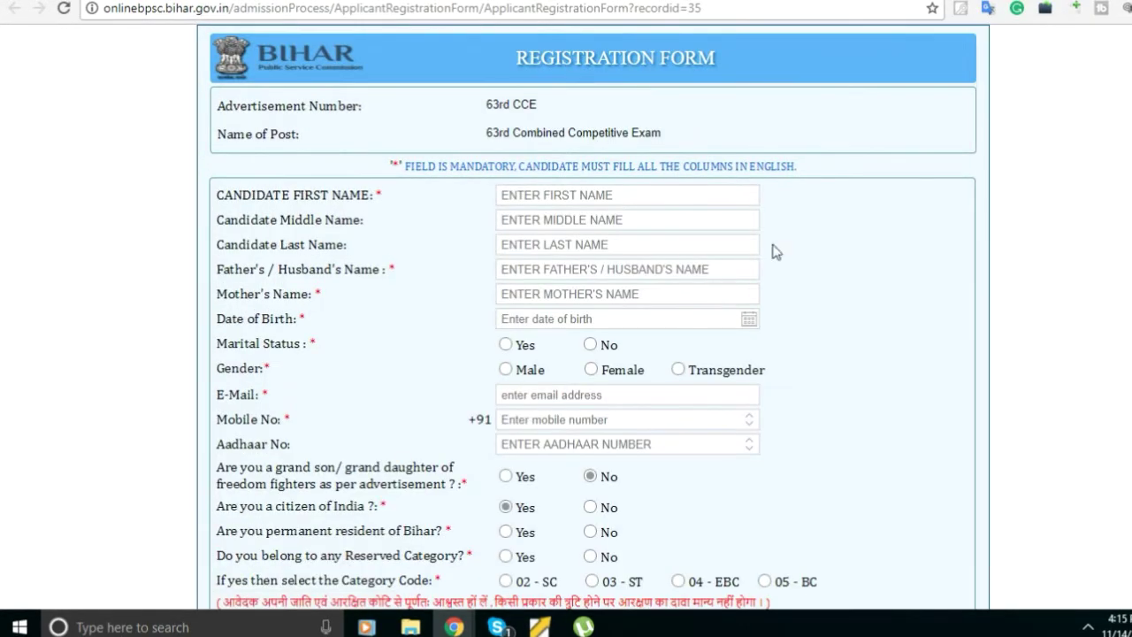
# Enter the candidate's first name and last name on the registration form.
pyautogui.scroll(-1, 778, 240)
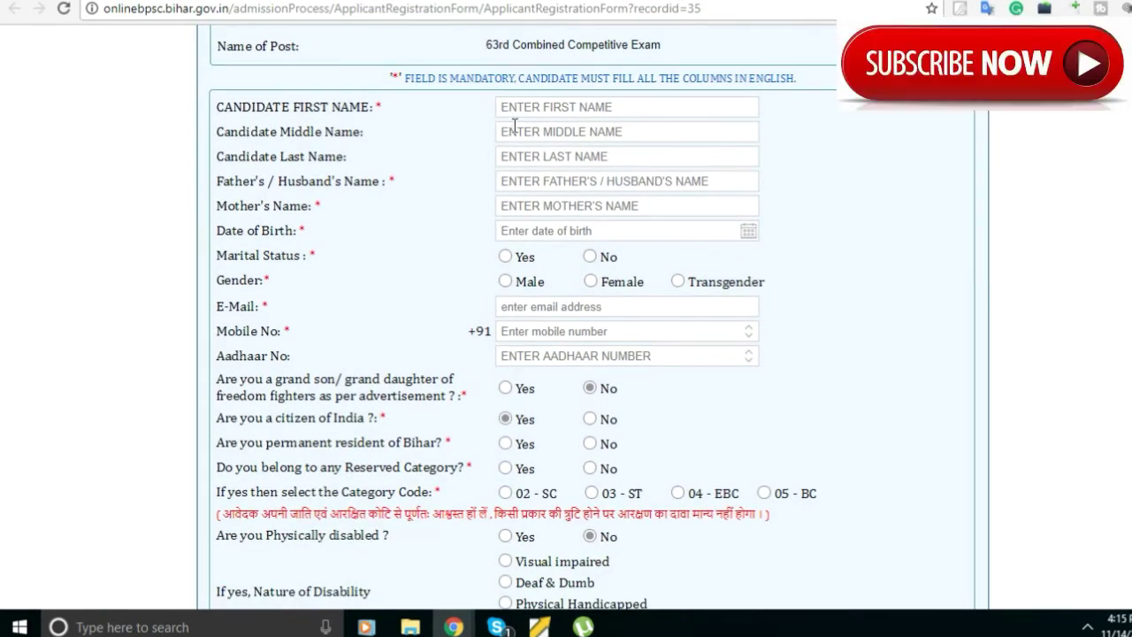
pyautogui.click(536, 107)
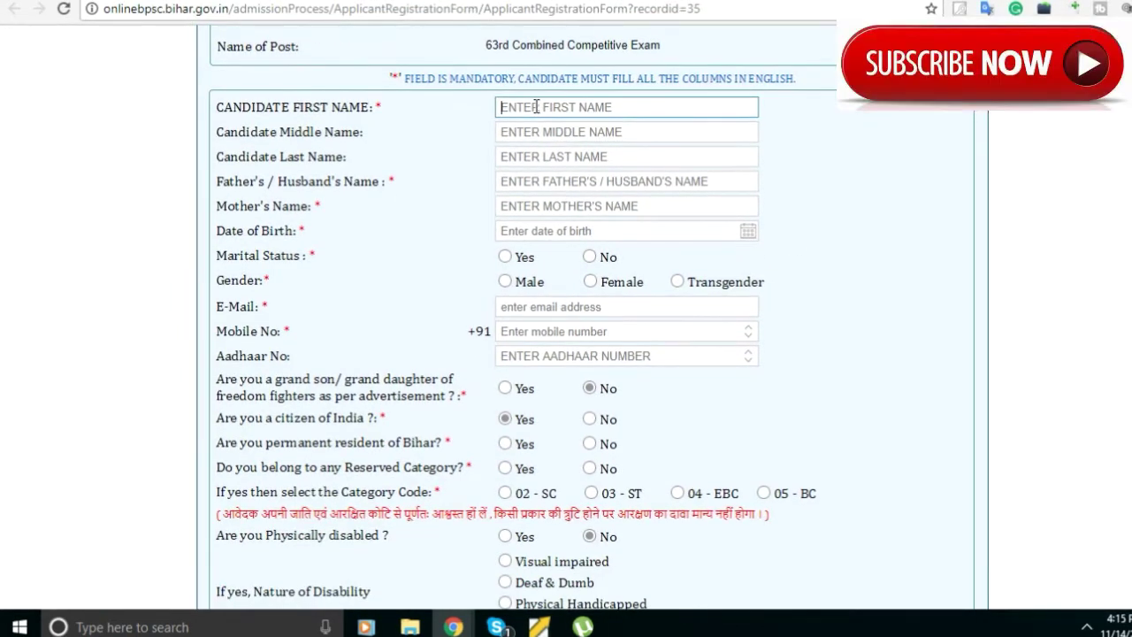
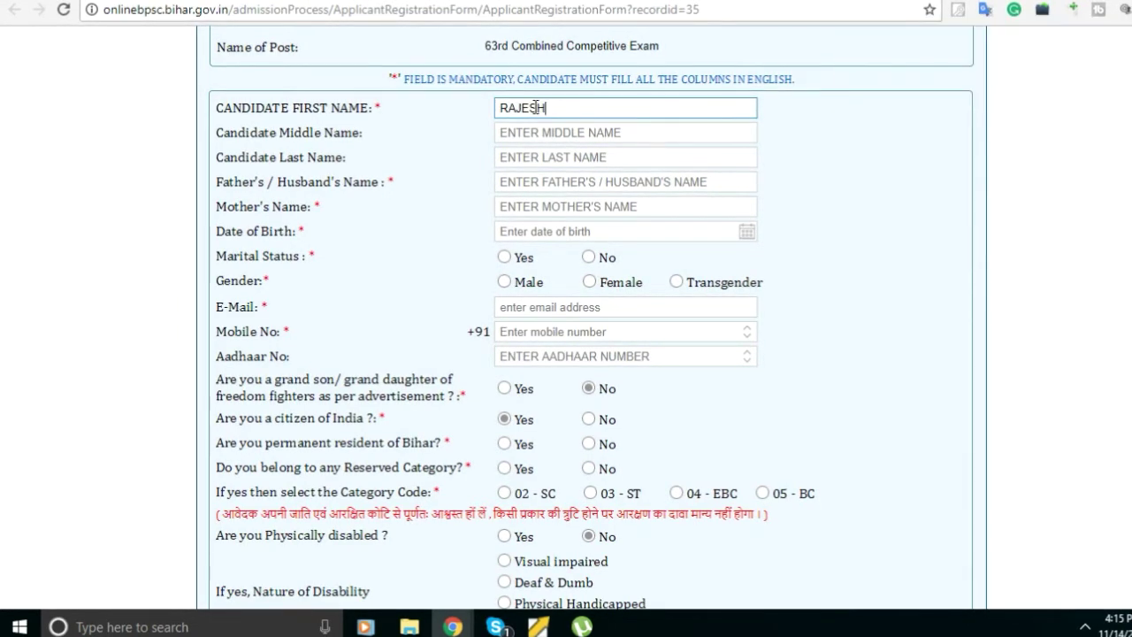
pyautogui.click(541, 152)
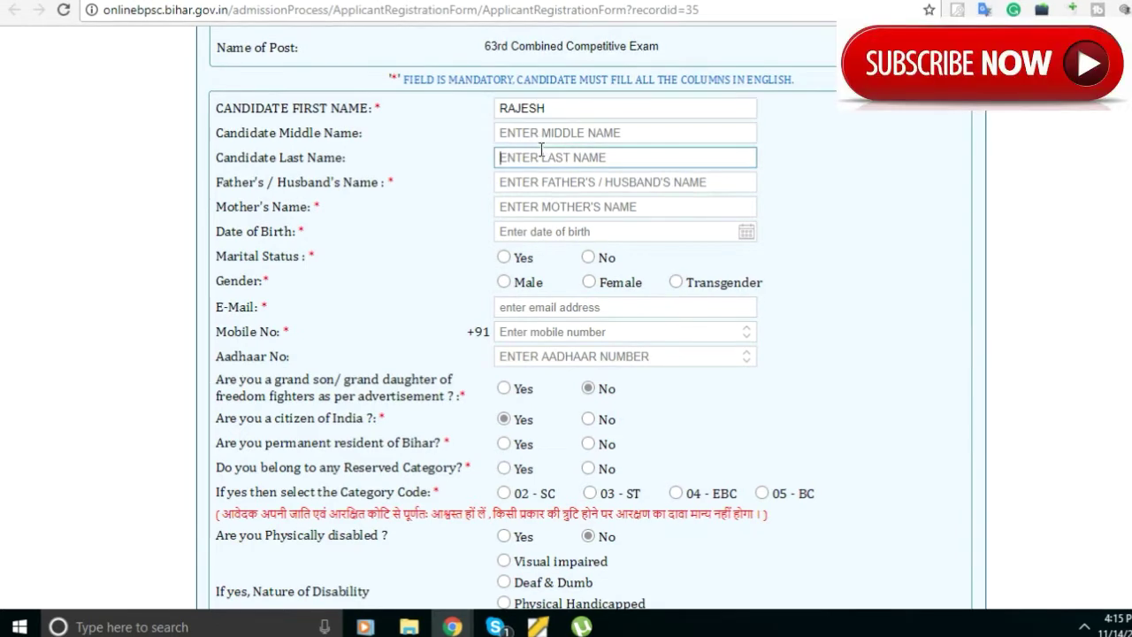
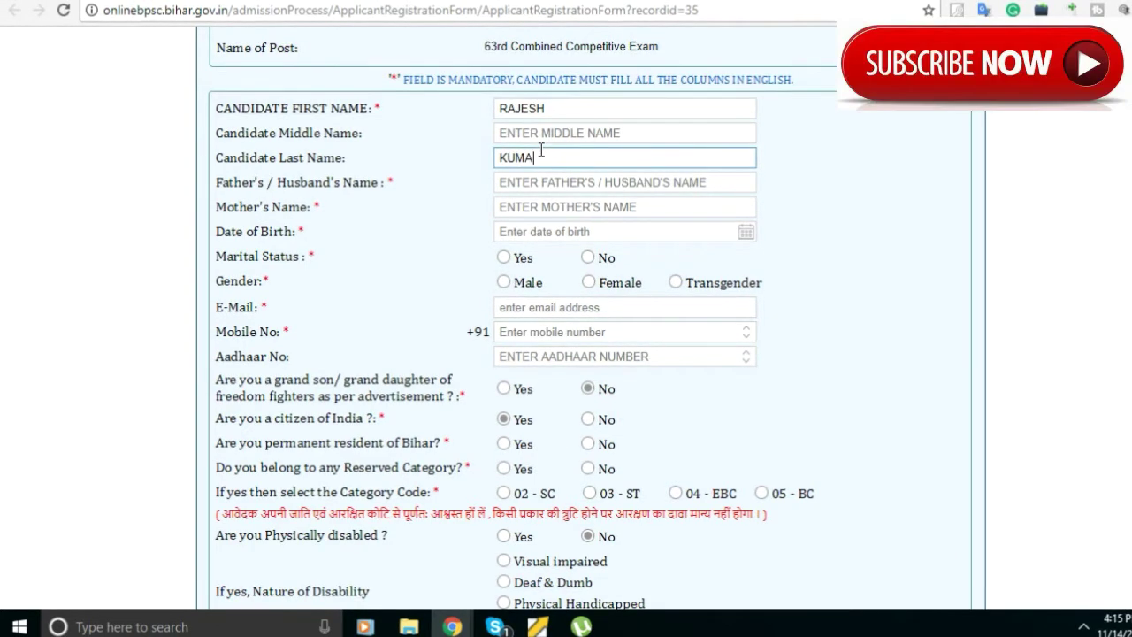
# Fill in the father's/husband's name and the mother's name.
pyautogui.click(542, 183)
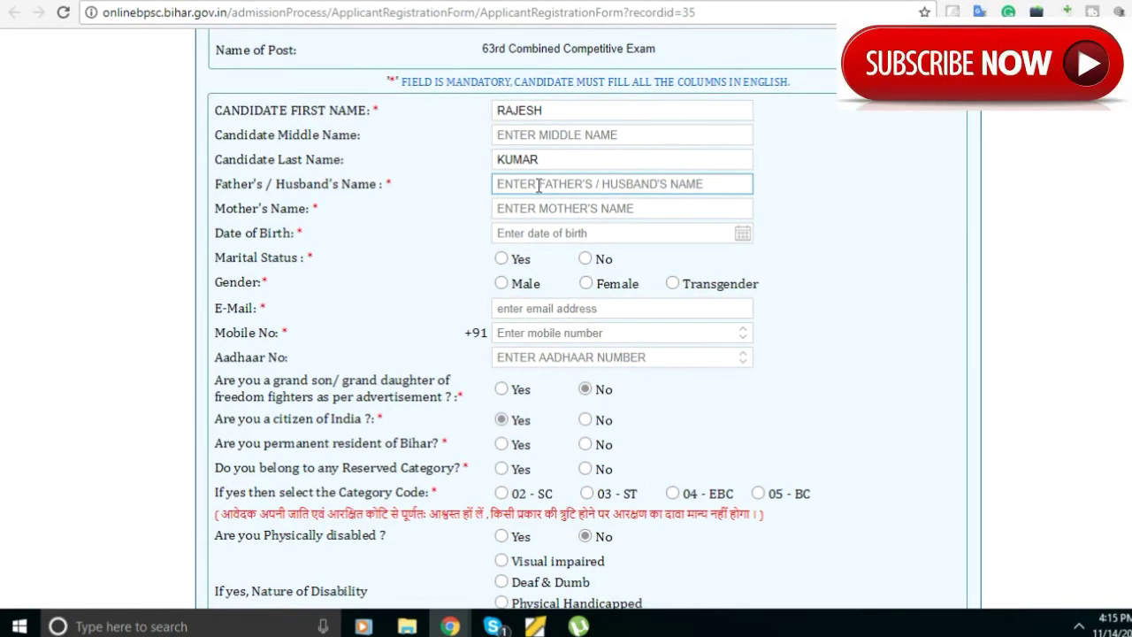
pyautogui.write('S')
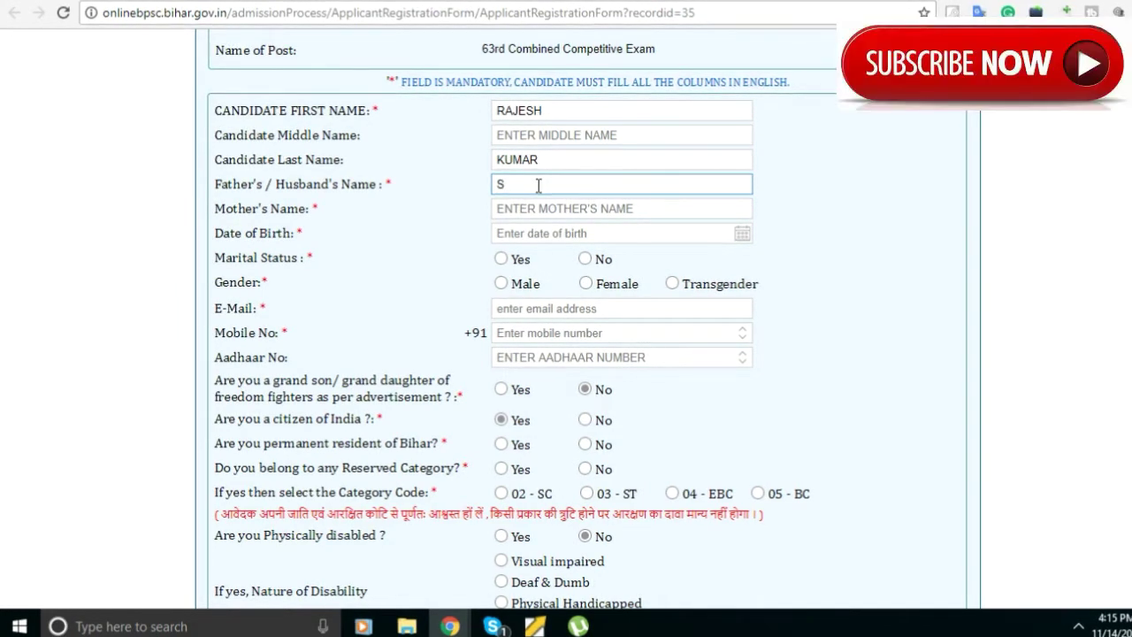
pyautogui.write(' SINGH')
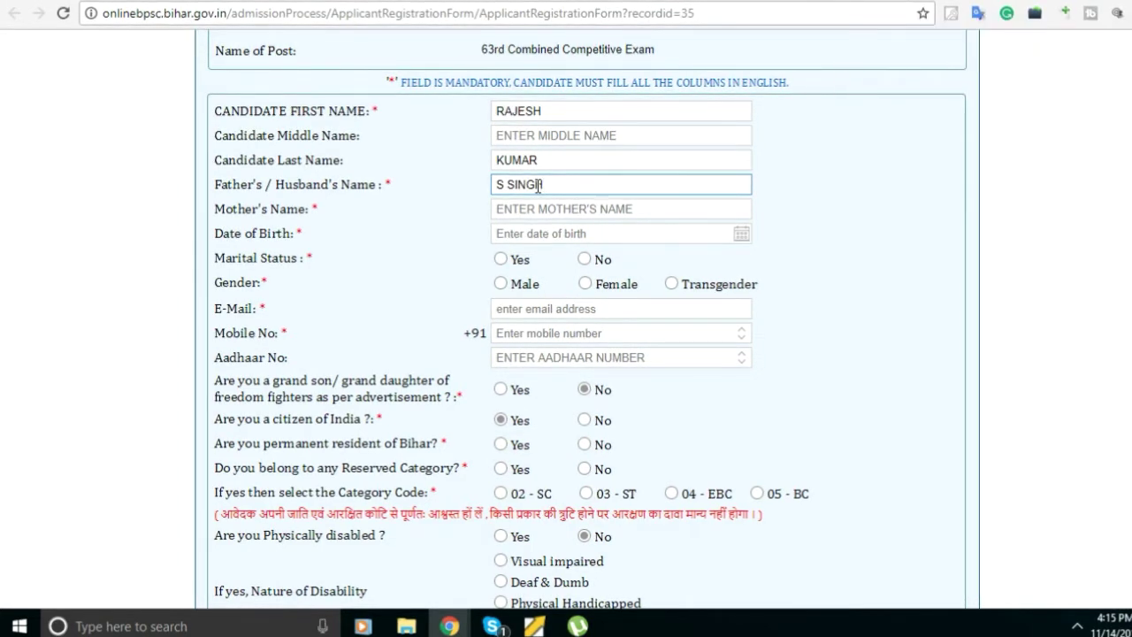
pyautogui.click(536, 210)
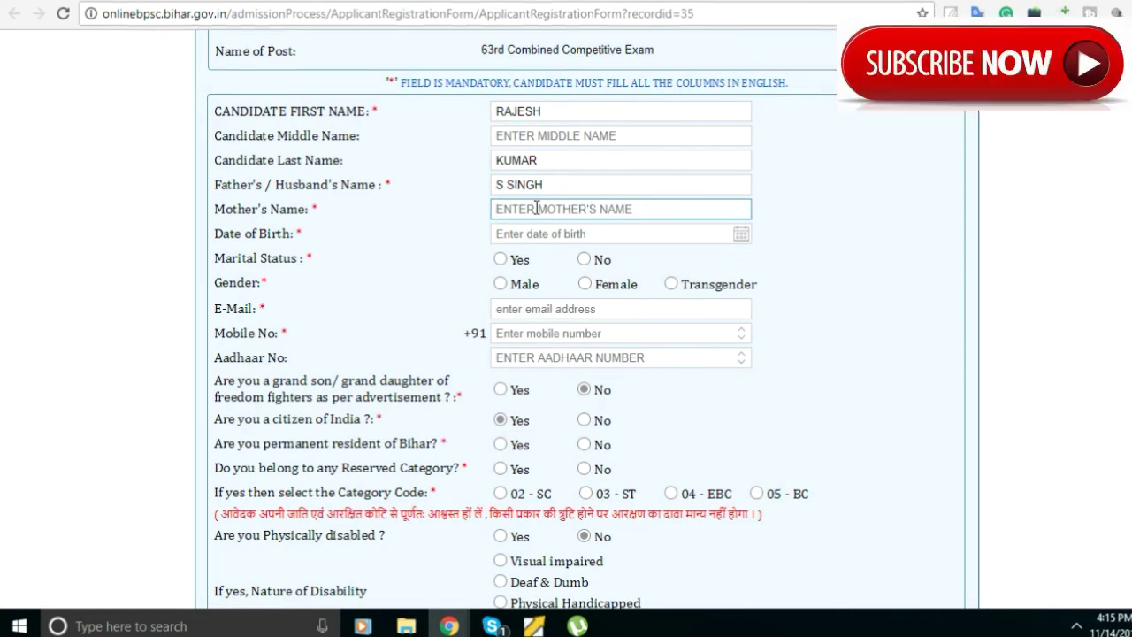
pyautogui.write('P KUM')
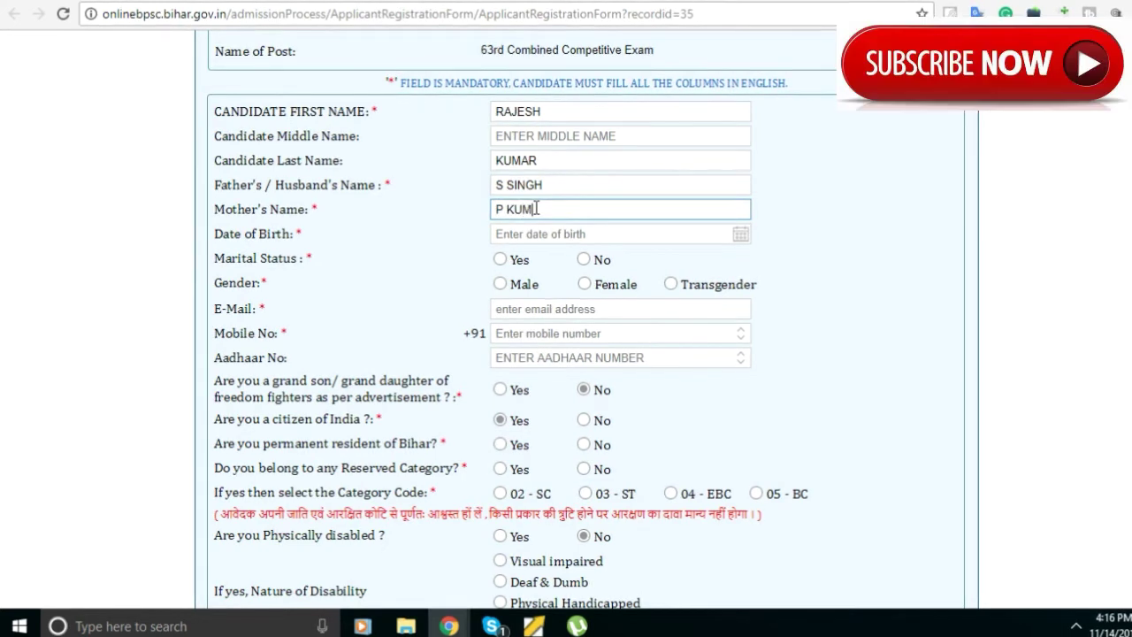
pyautogui.write('AR')
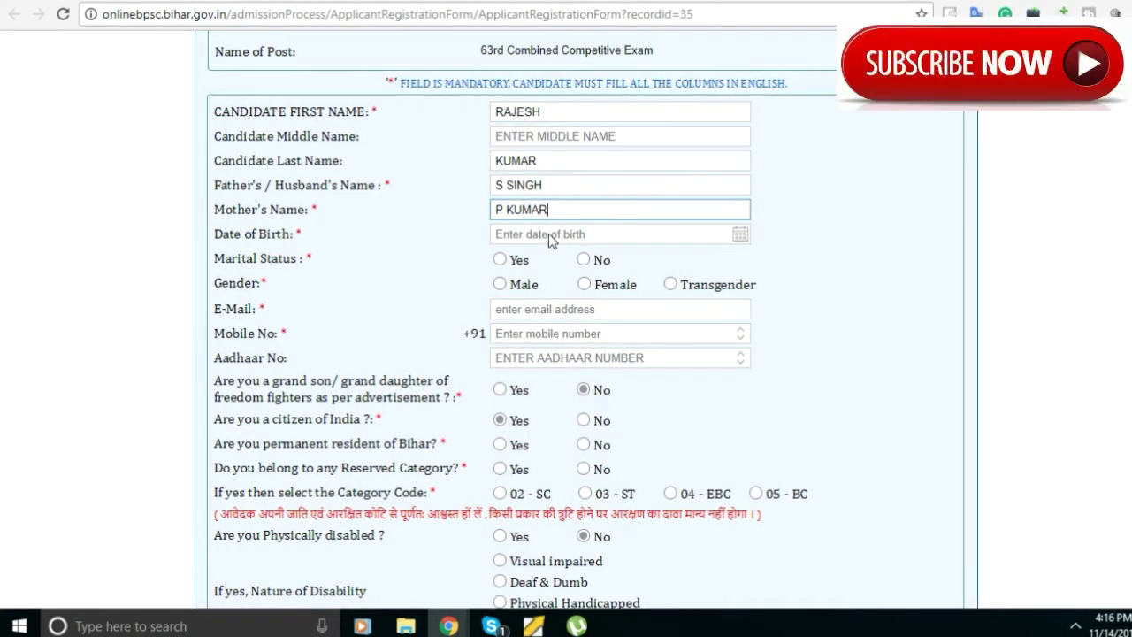
pyautogui.click(549, 234)
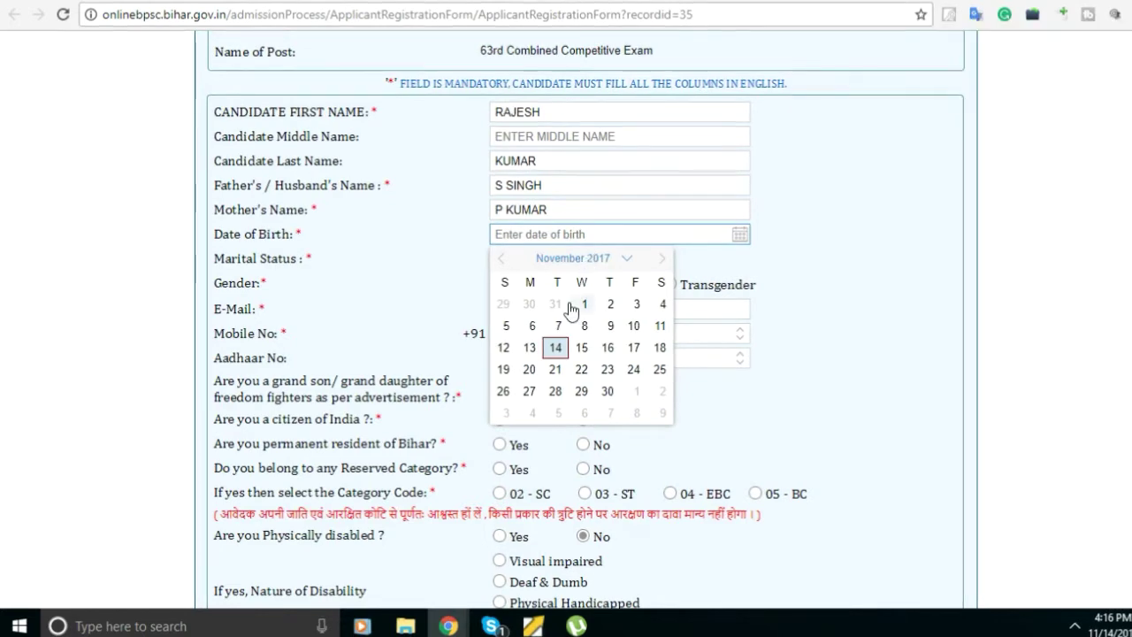
pyautogui.click(554, 351)
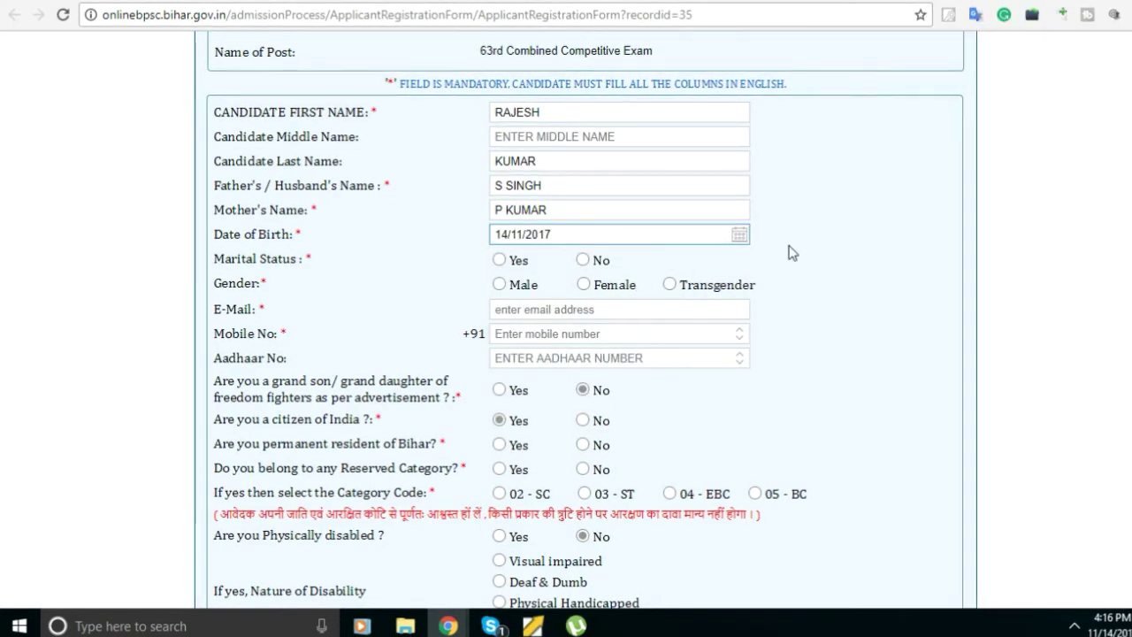
pyautogui.scroll(-1, 790, 250)
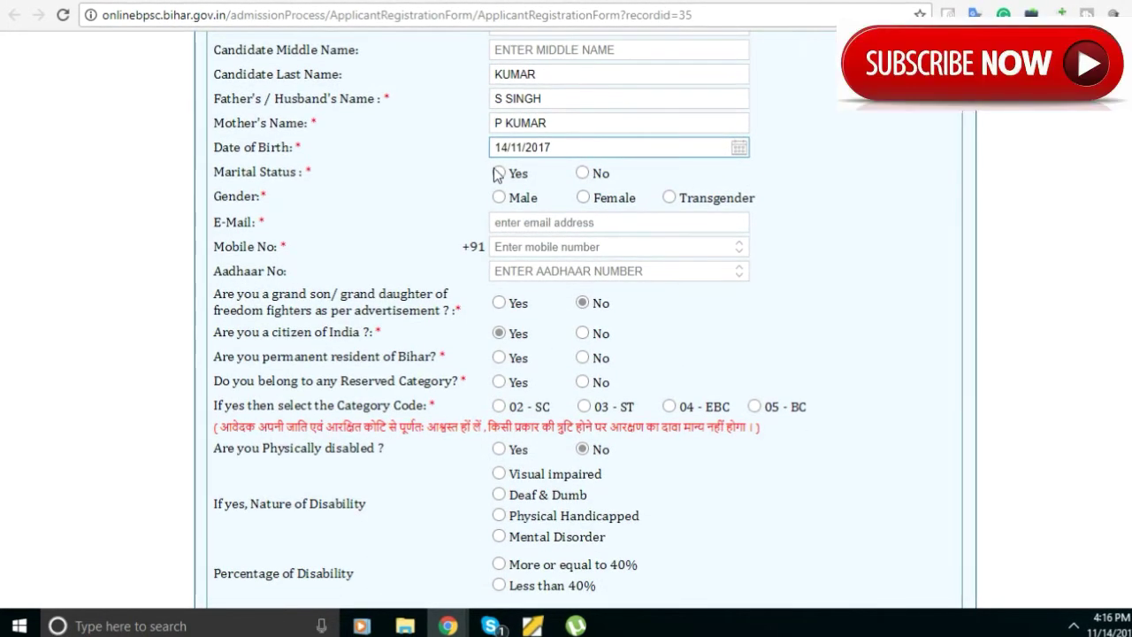
pyautogui.click(582, 173)
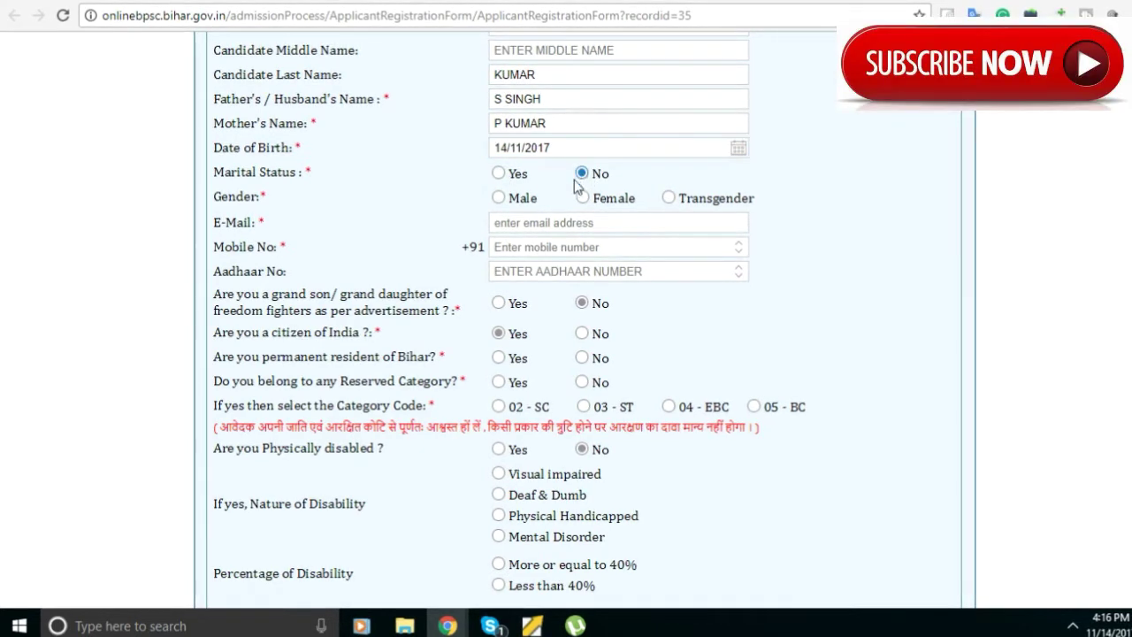
pyautogui.click(498, 198)
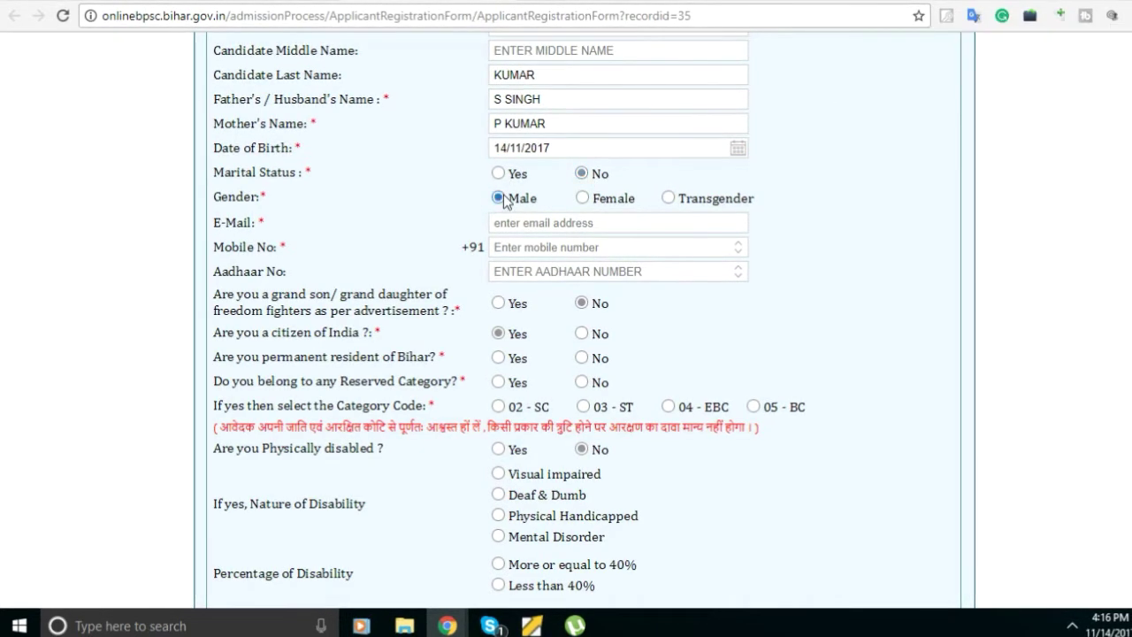
pyautogui.click(545, 224)
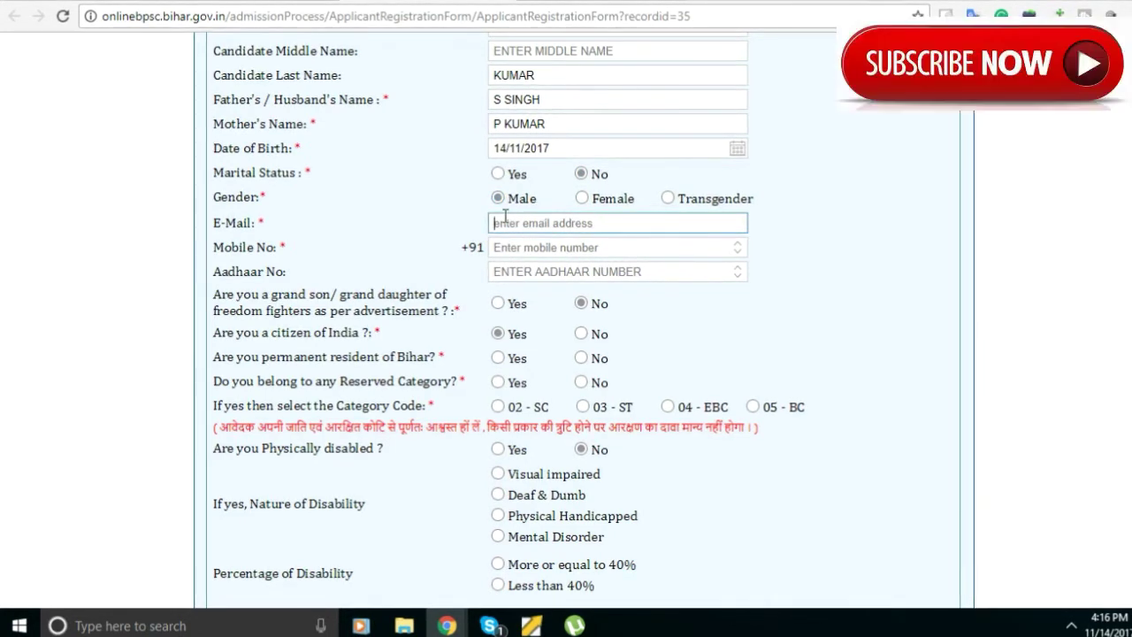
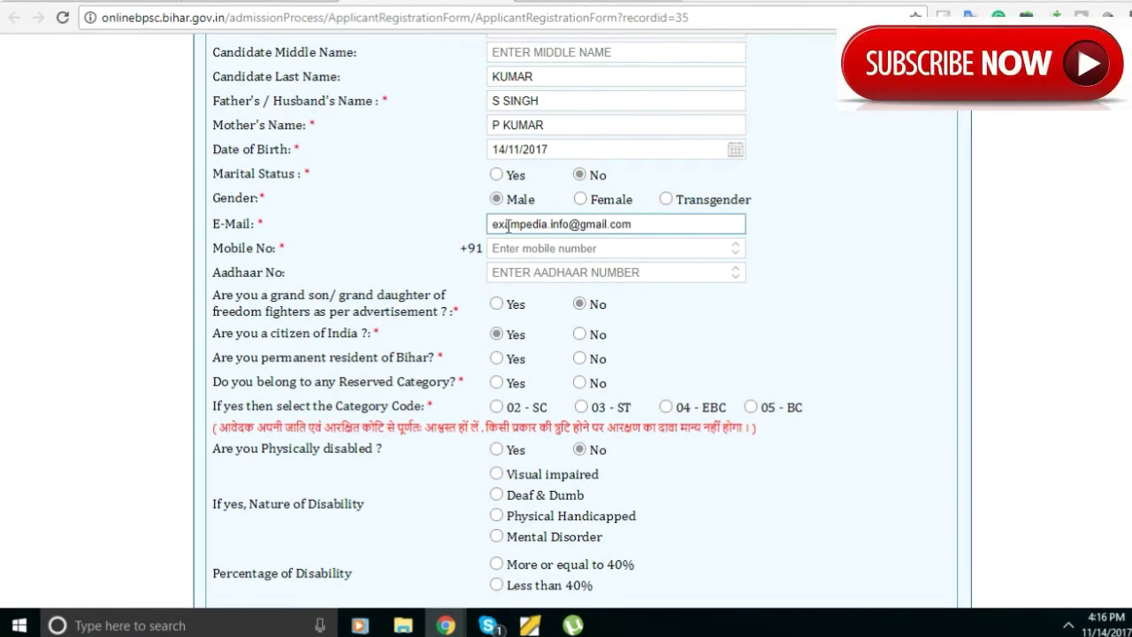
# Fill in the applicant's e-mail address and mobile number.
pyautogui.click(518, 250)
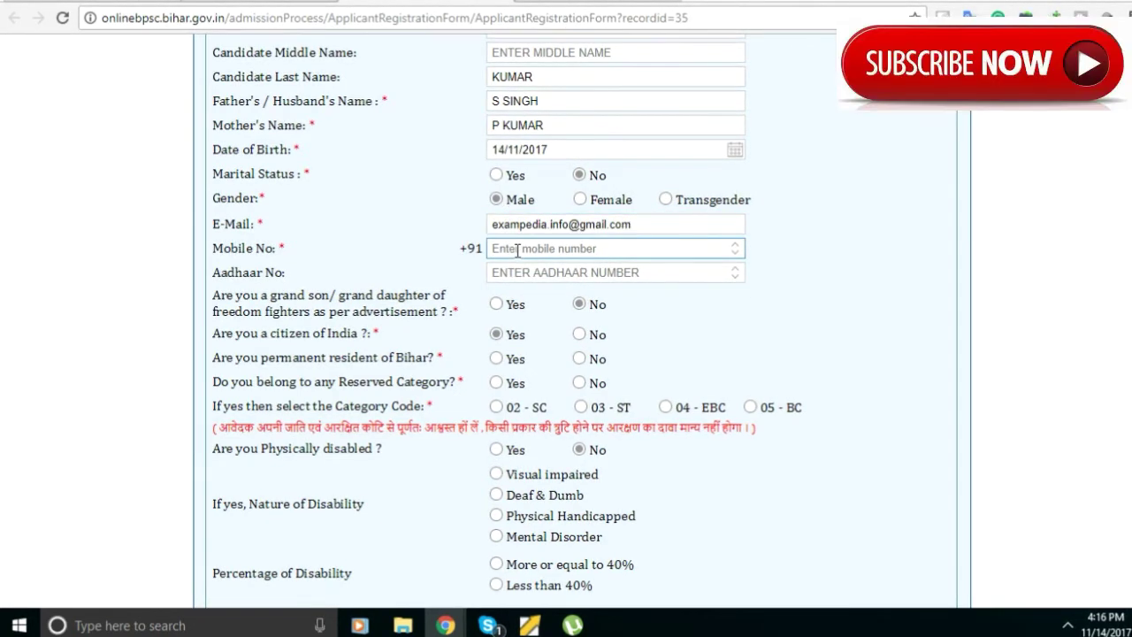
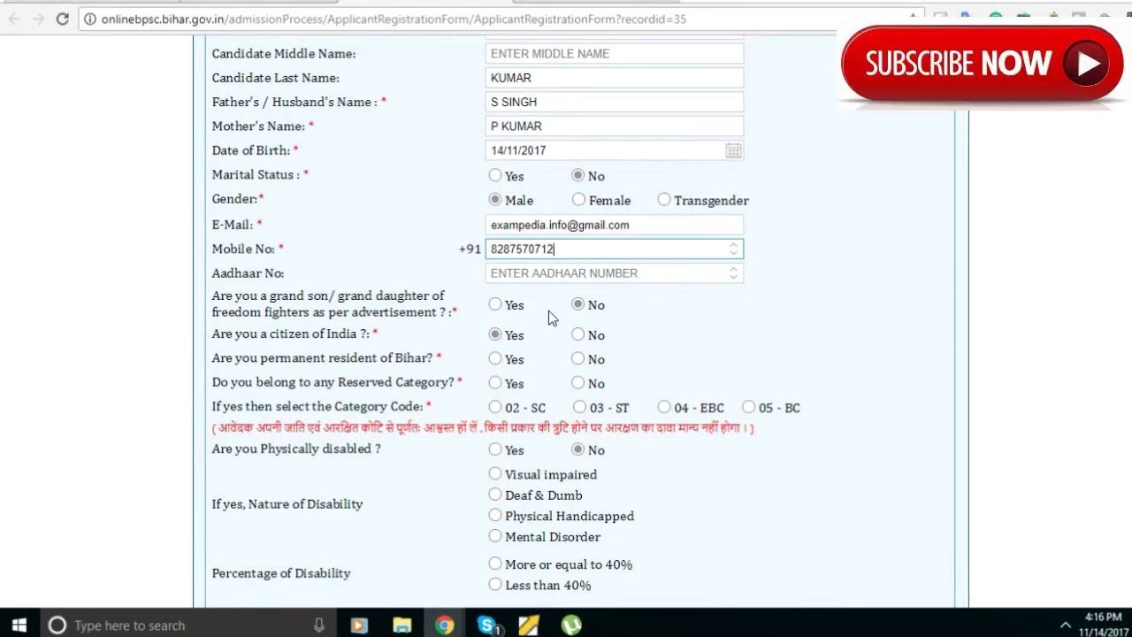
# Answer Yes to Bihar permanent resident and reserved category, choosing category 04 - EBC.
pyautogui.scroll(-1, 549, 310)
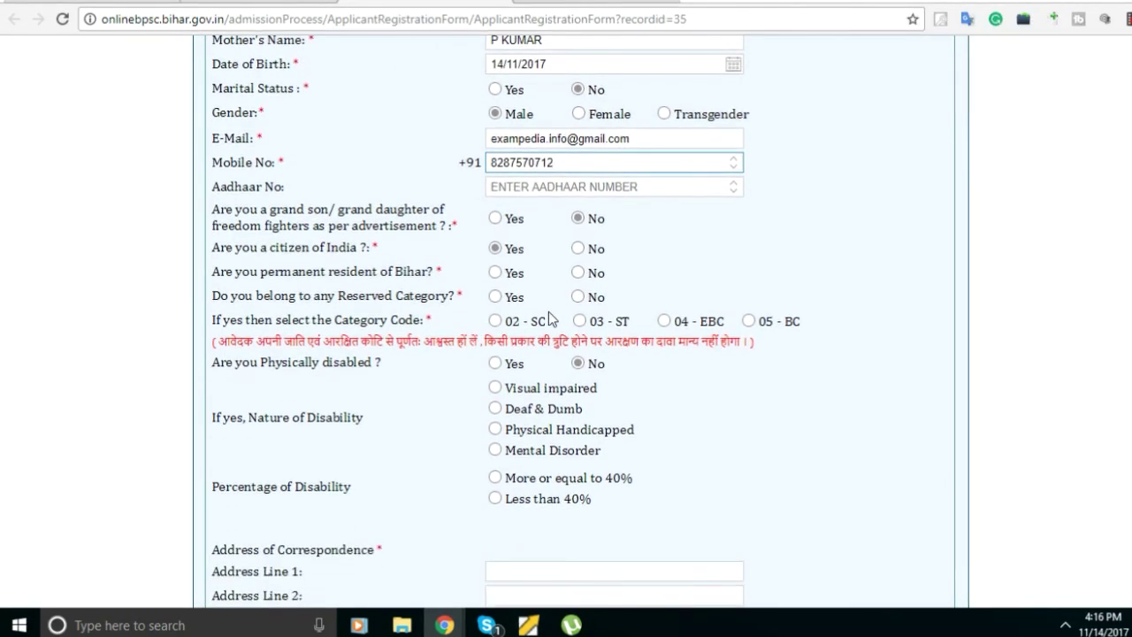
pyautogui.click(494, 272)
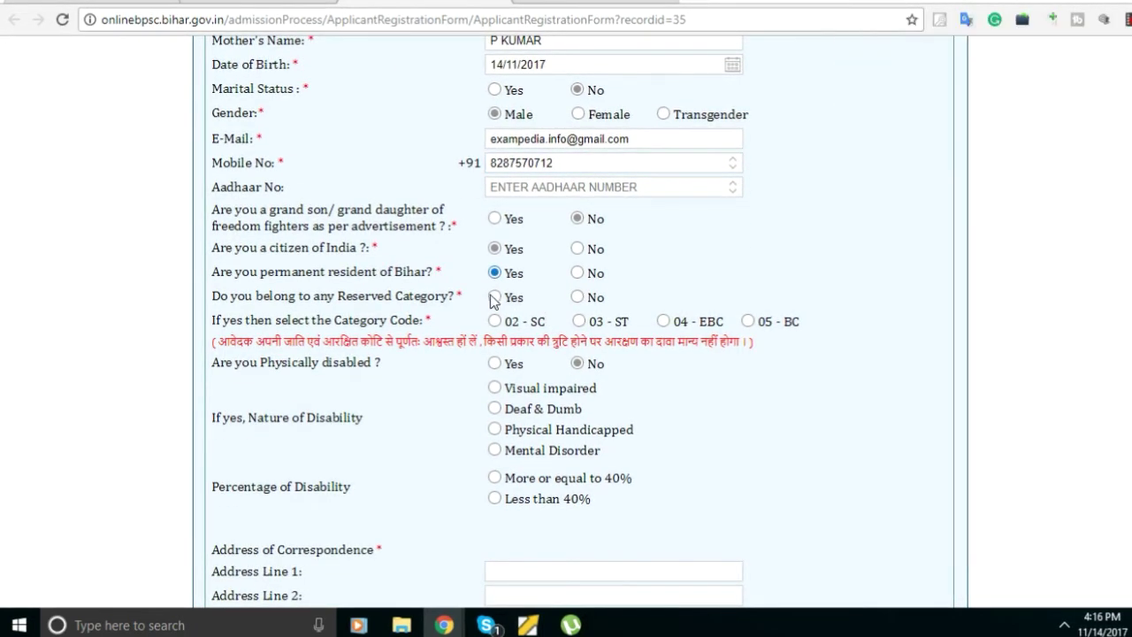
pyautogui.click(494, 298)
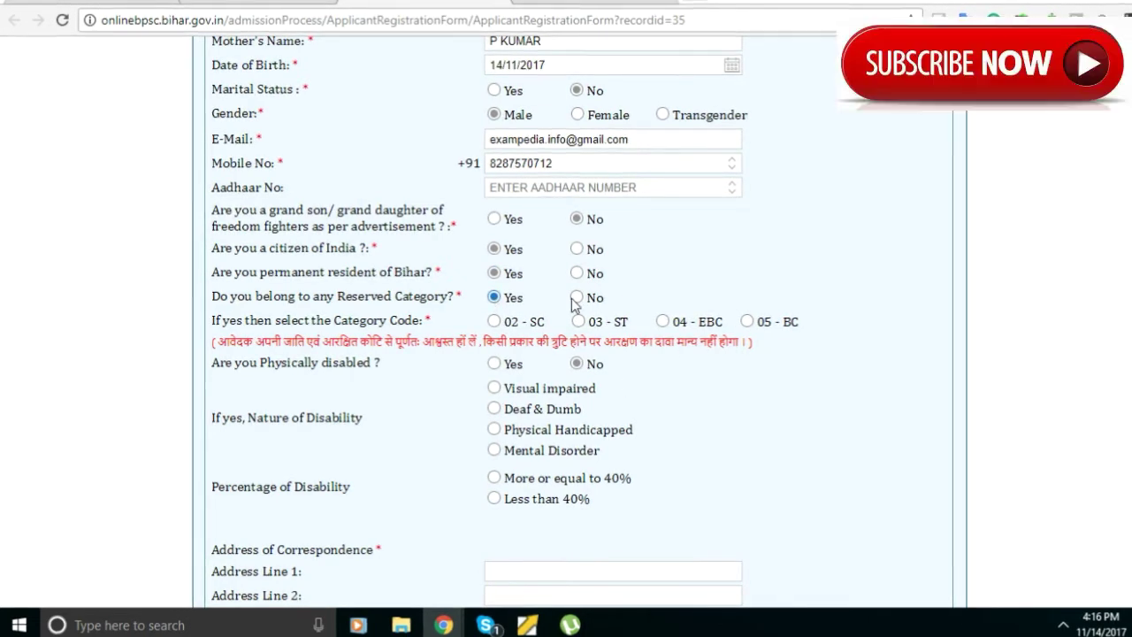
pyautogui.click(662, 322)
pyautogui.scroll(-2, 637, 376)
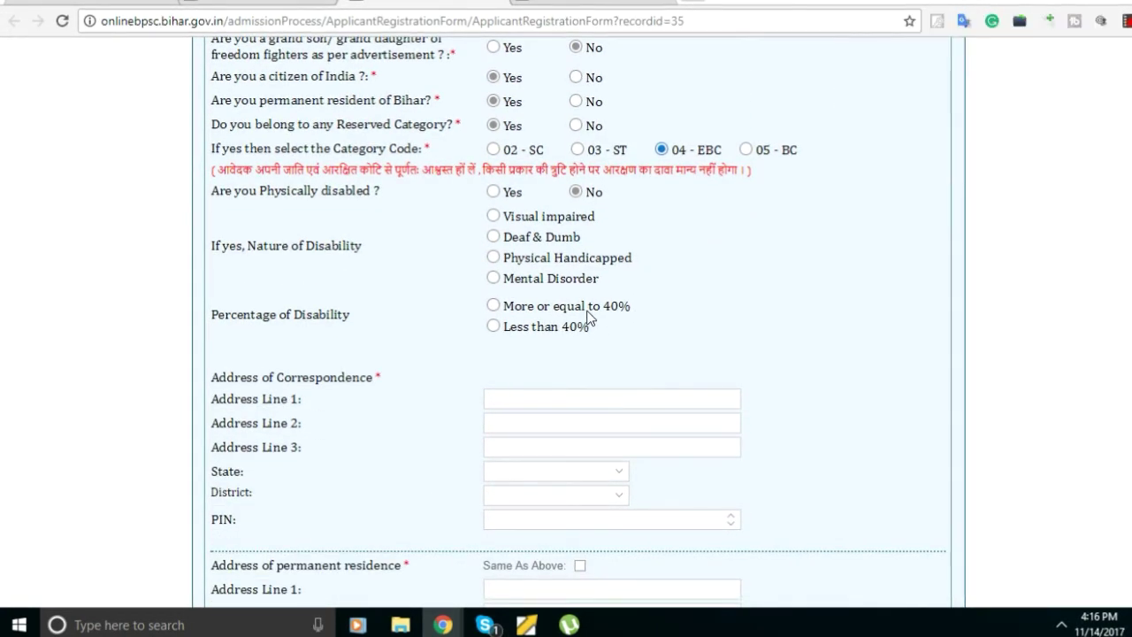
# Enter the street address in line 1 and the city in line 2 of the correspondence address.
pyautogui.scroll(-1, 560, 313)
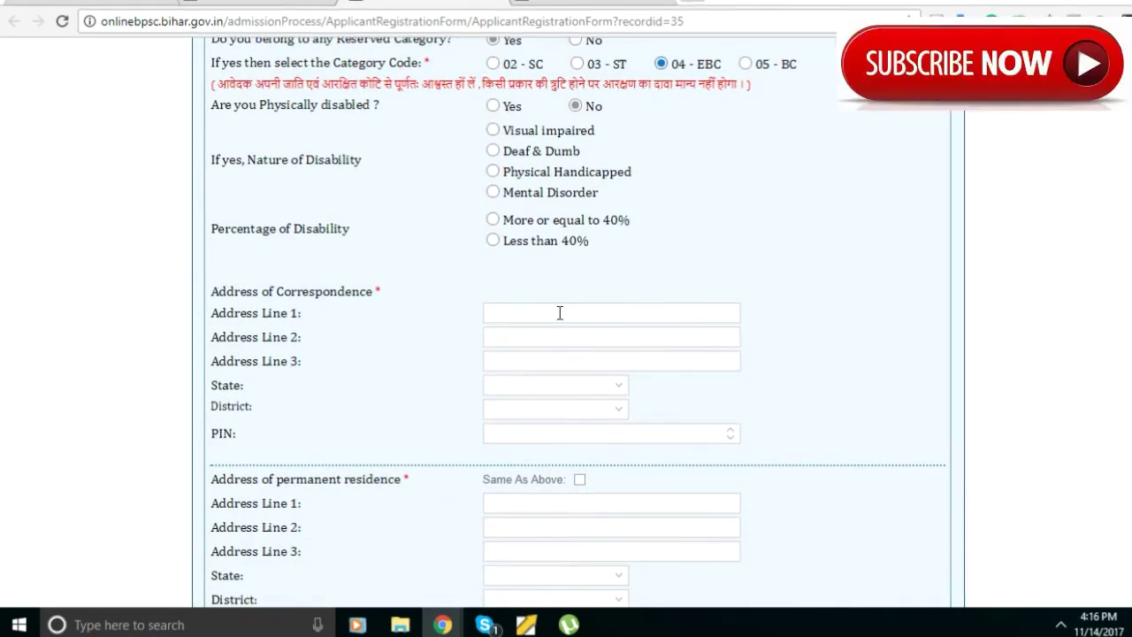
pyautogui.scroll(-1, 560, 313)
pyautogui.click(543, 228)
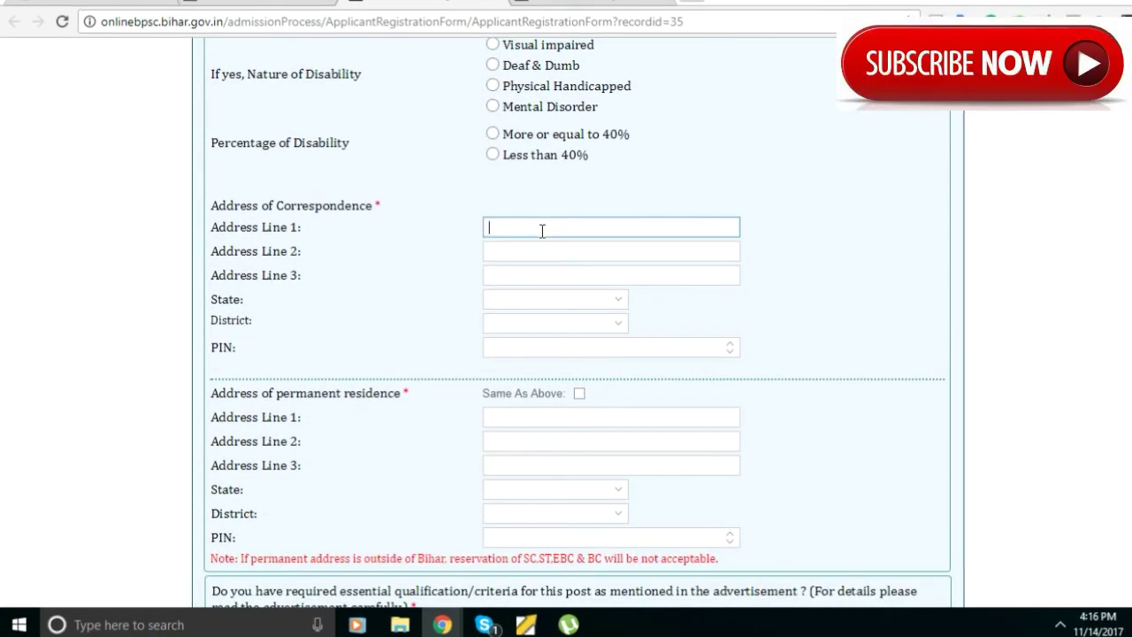
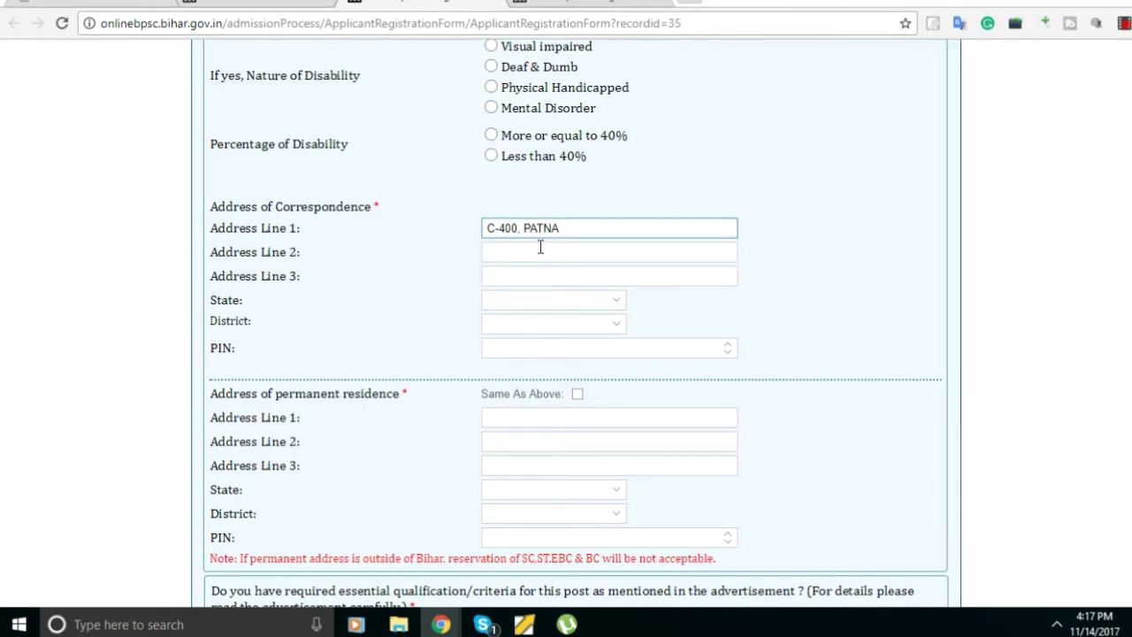
pyautogui.click(541, 247)
pyautogui.write('PAT')
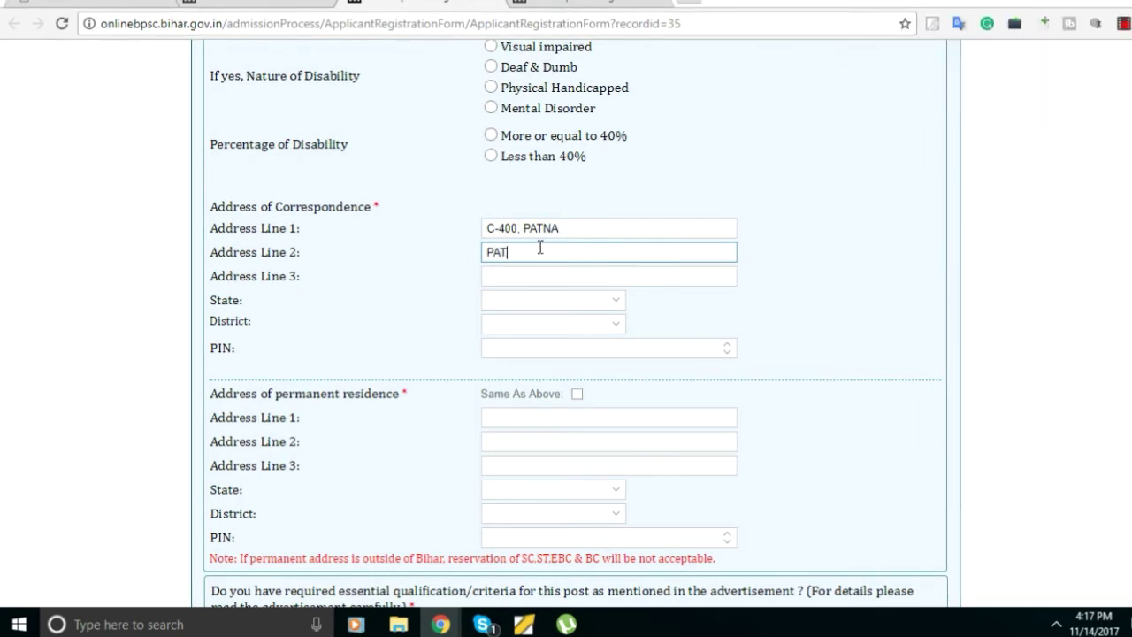
pyautogui.write('NA')
pyautogui.click(536, 279)
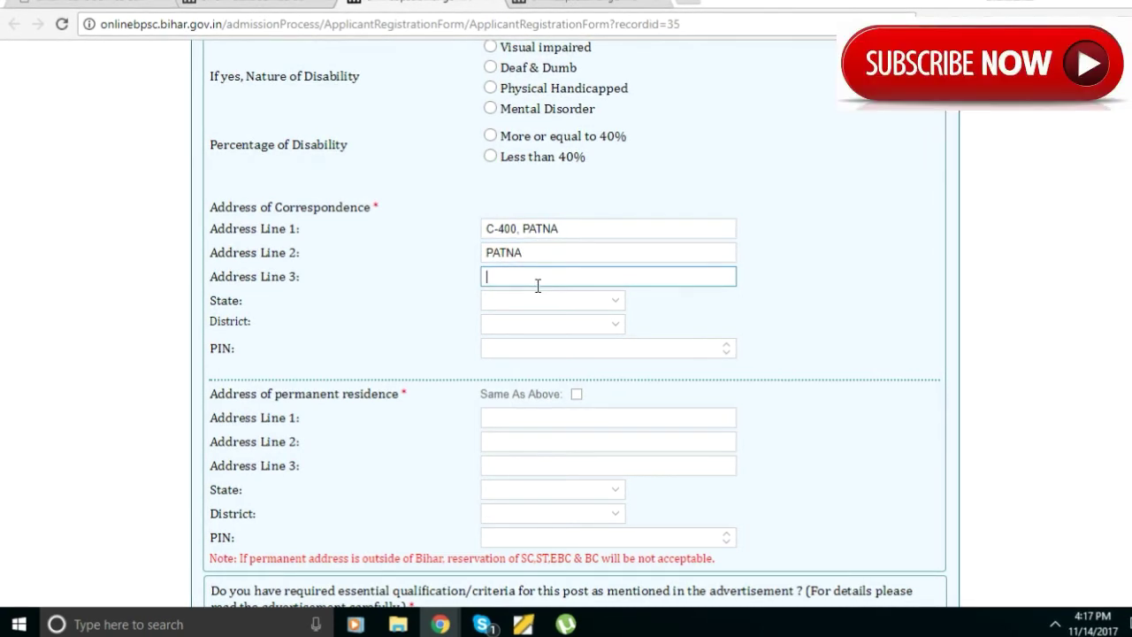
# Set the correspondence state to Bihar, district to Patna, and enter the PIN code.
pyautogui.click(532, 299)
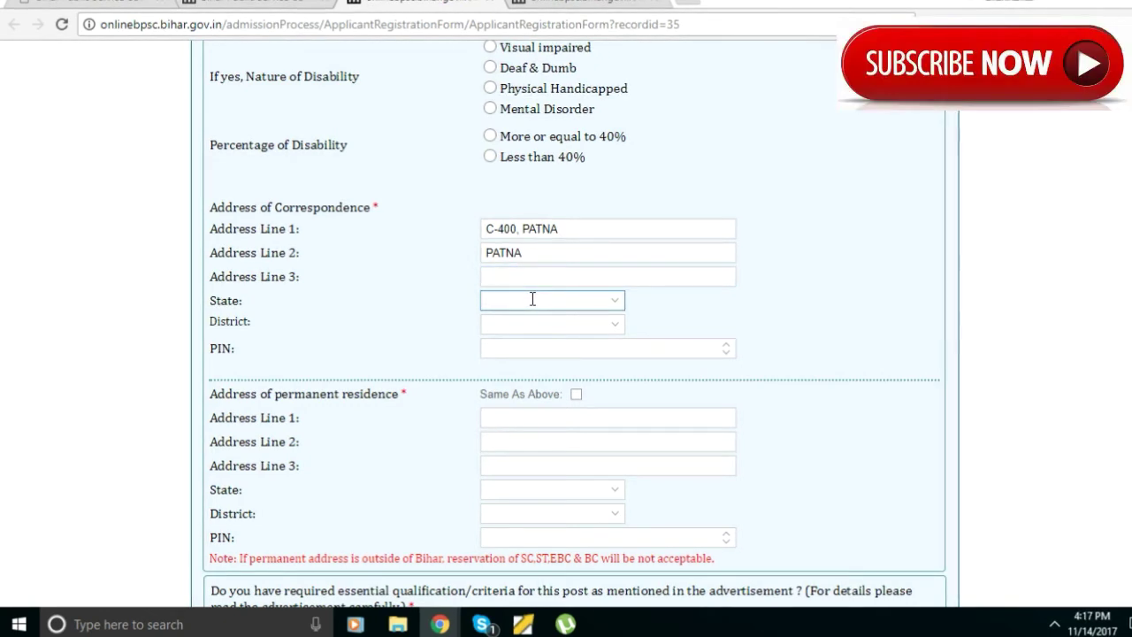
pyautogui.write('BIHAR')
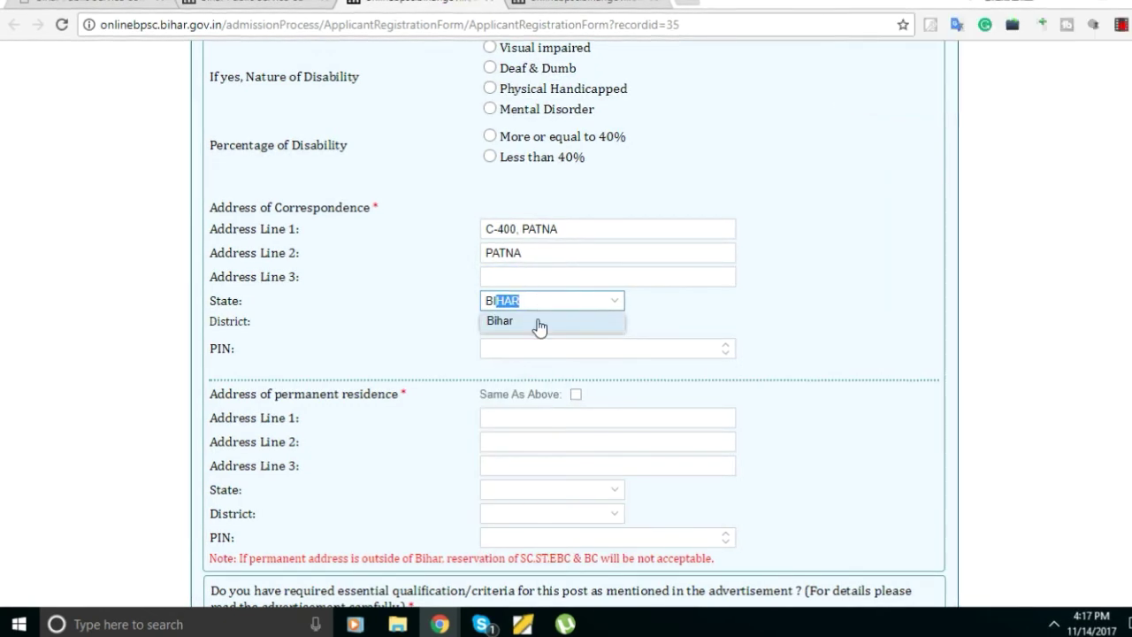
pyautogui.click(538, 322)
pyautogui.click(536, 330)
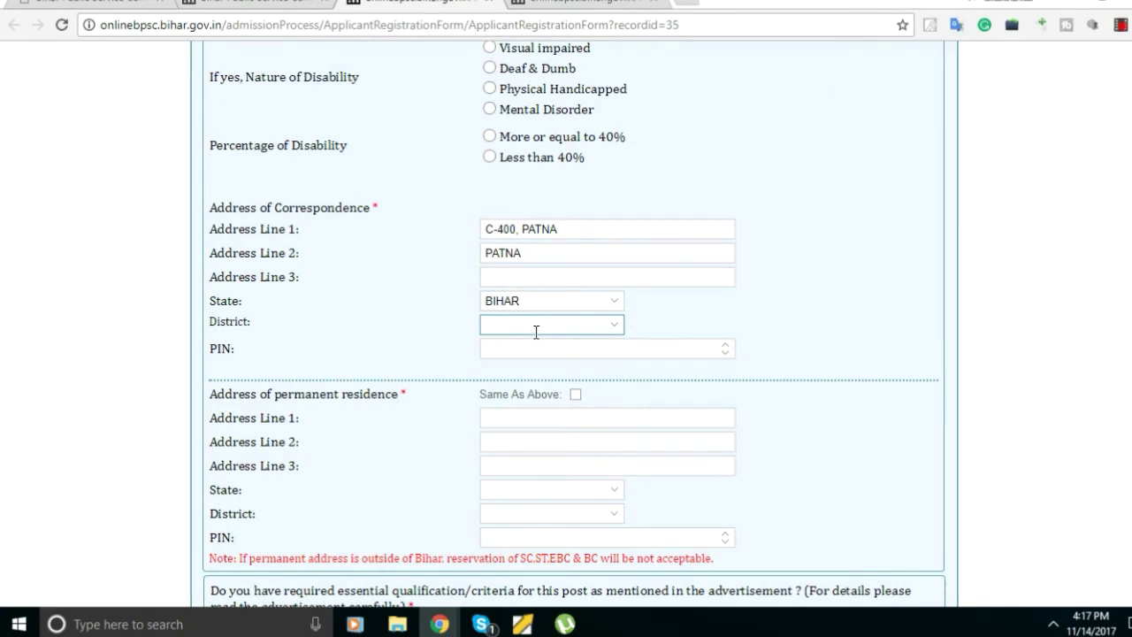
pyautogui.write('PATNA')
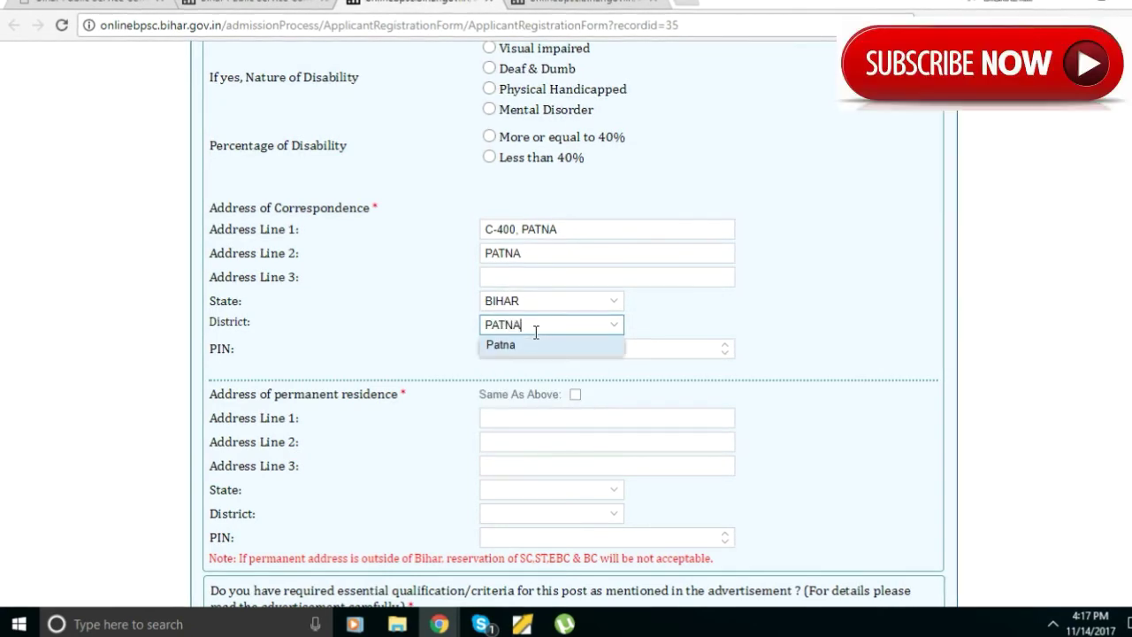
pyautogui.click(538, 349)
pyautogui.click(538, 350)
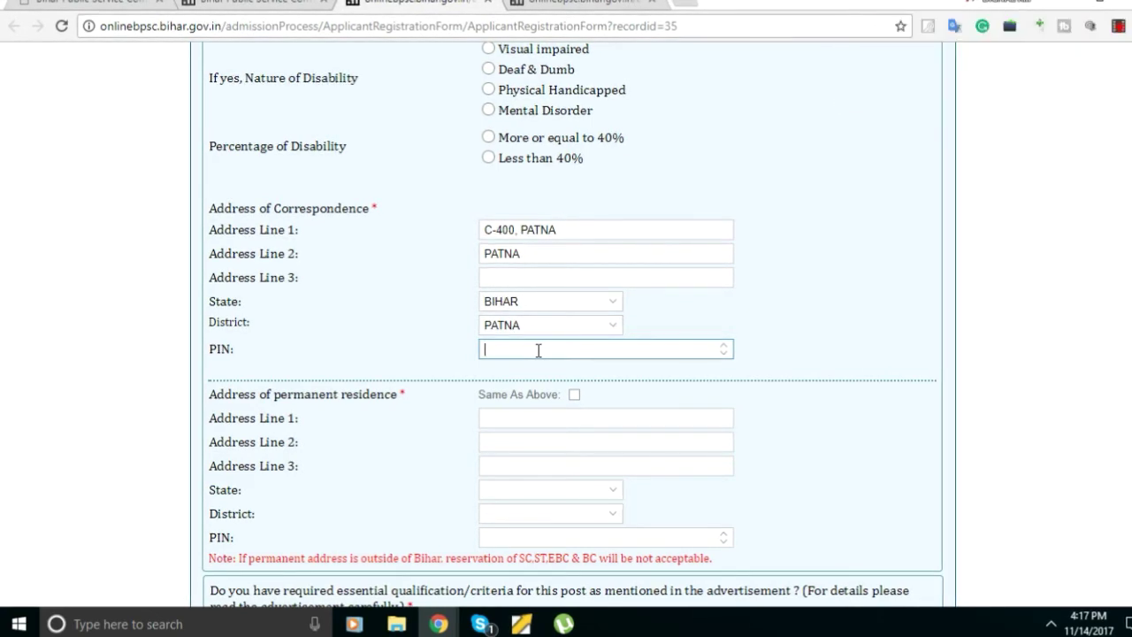
pyautogui.write('8000')
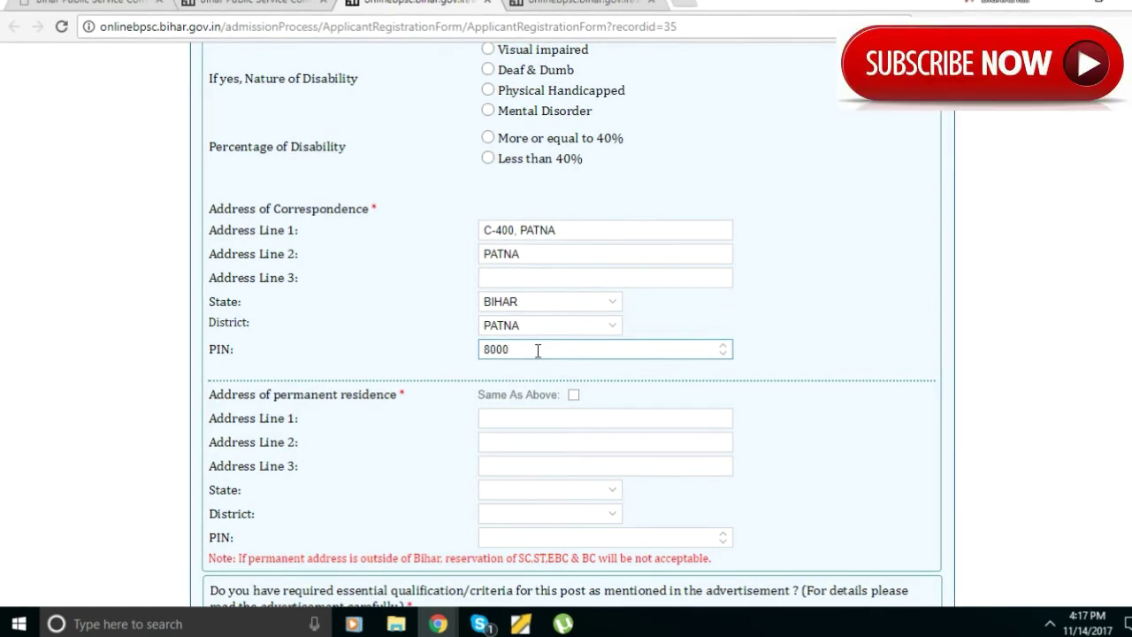
pyautogui.write('20')
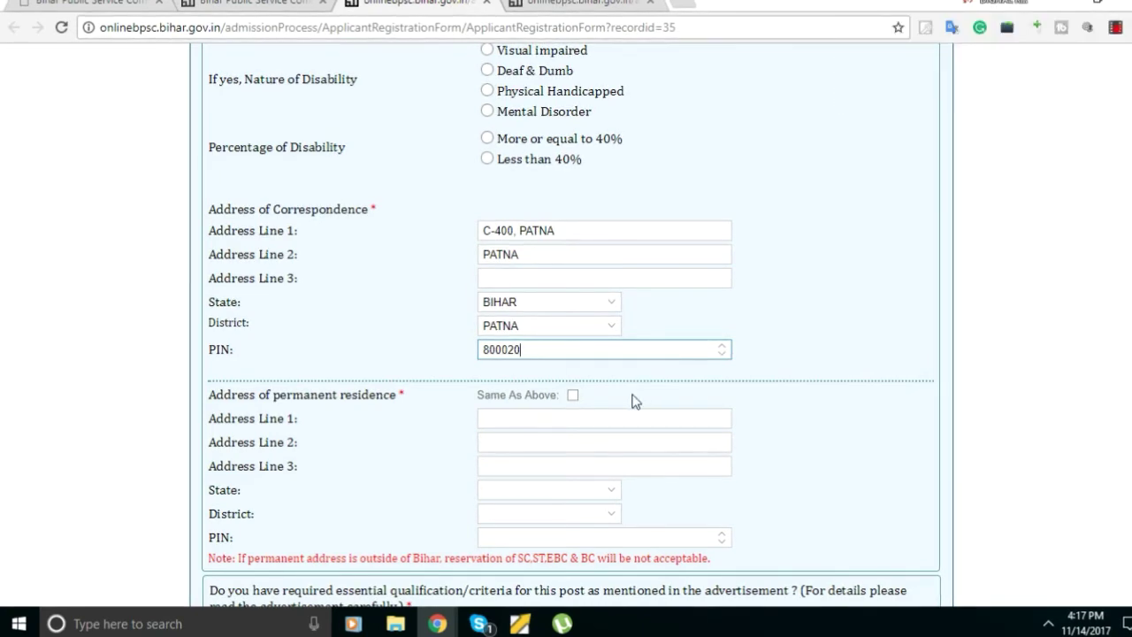
# Tick 'Same As Above' so the permanent address copies the correspondence address.
pyautogui.click(573, 398)
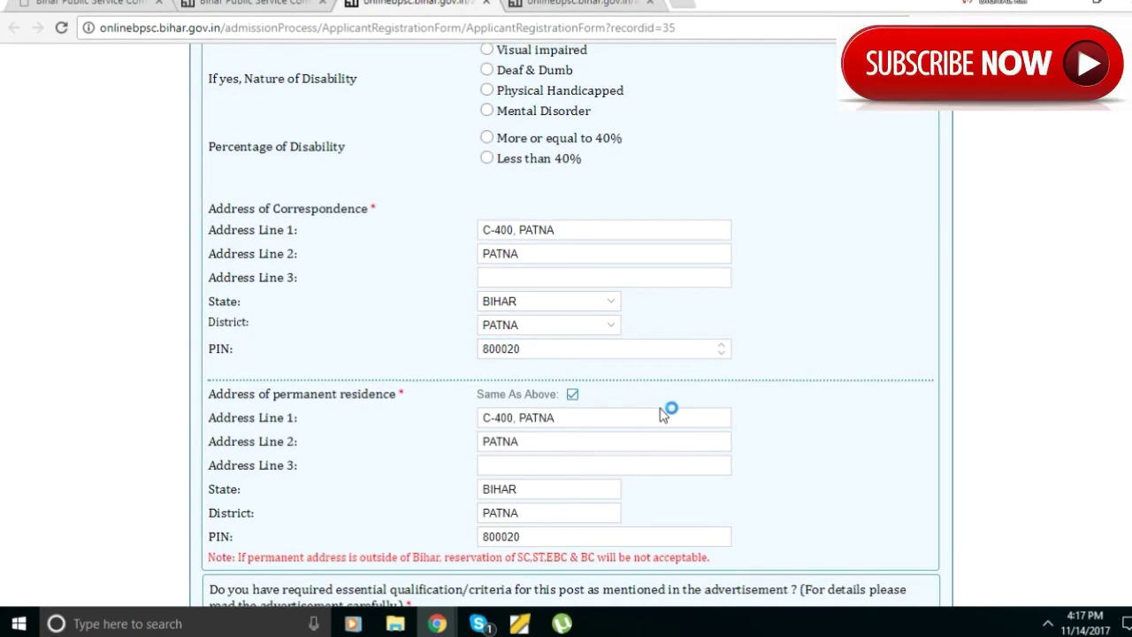
pyautogui.scroll(-3, 668, 409)
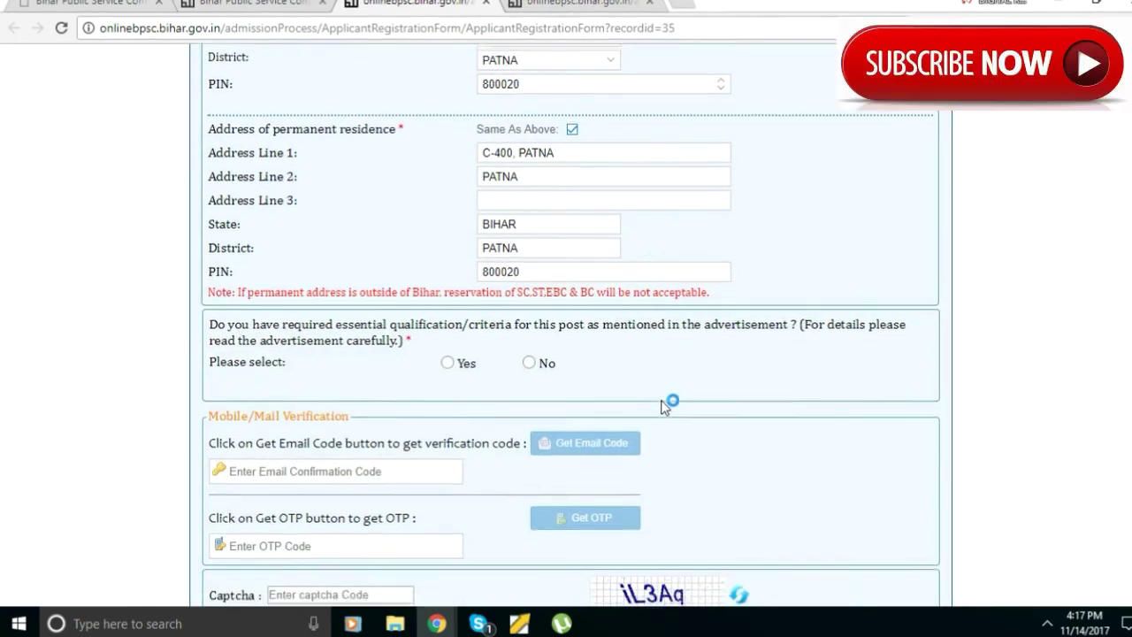
pyautogui.scroll(4, 666, 405)
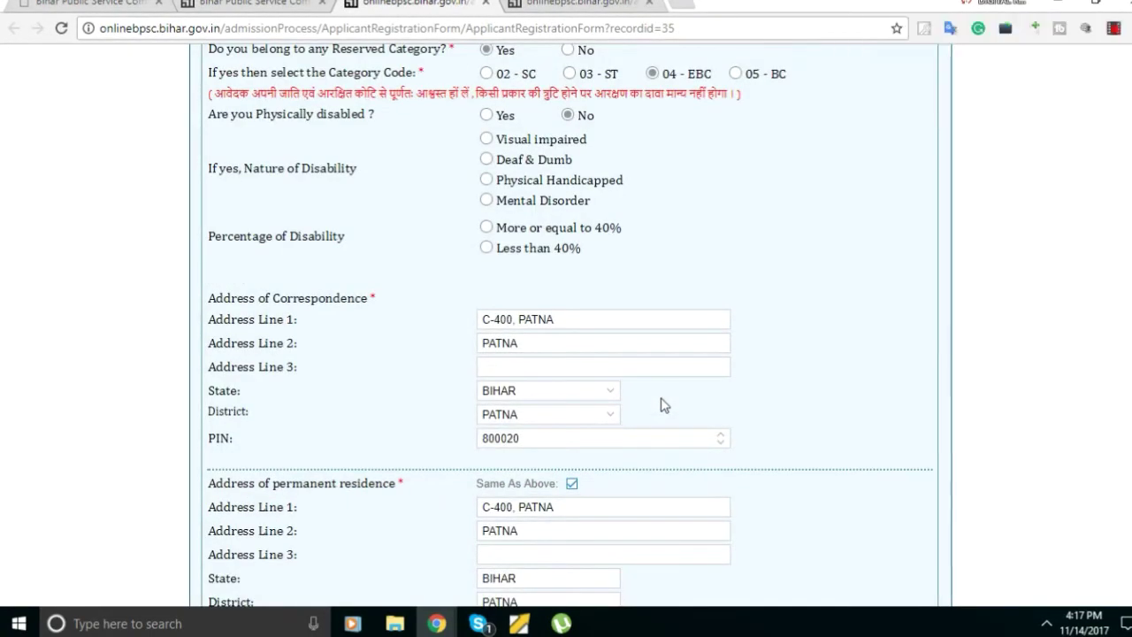
pyautogui.scroll(-5, 663, 404)
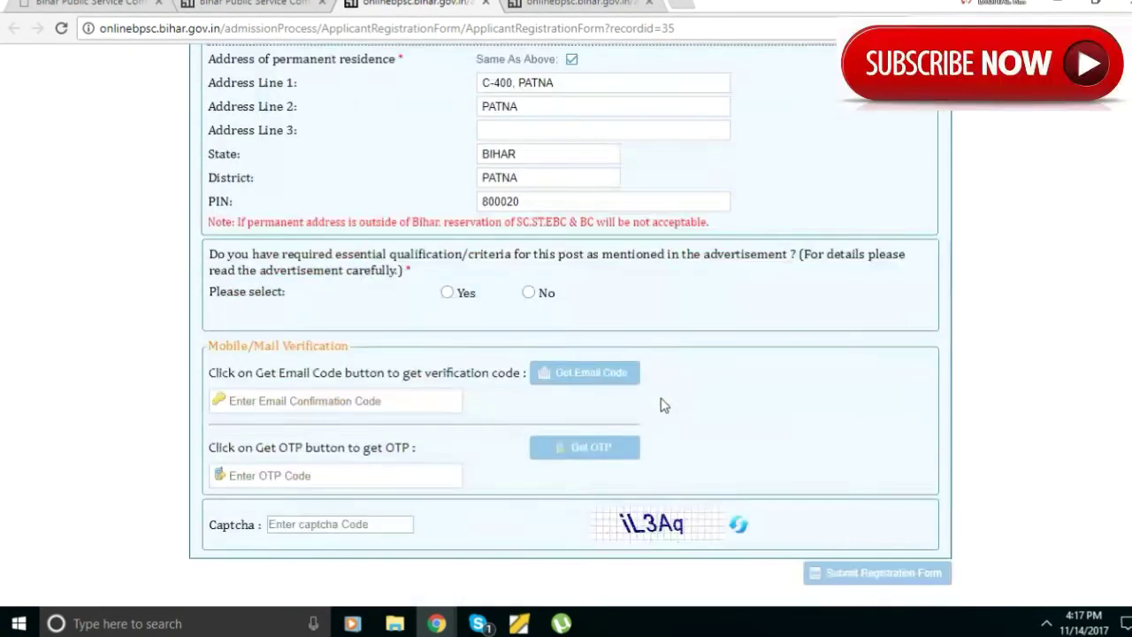
# Enter the applicant's e-mail in the verification entry and request an email code.
pyautogui.click(337, 409)
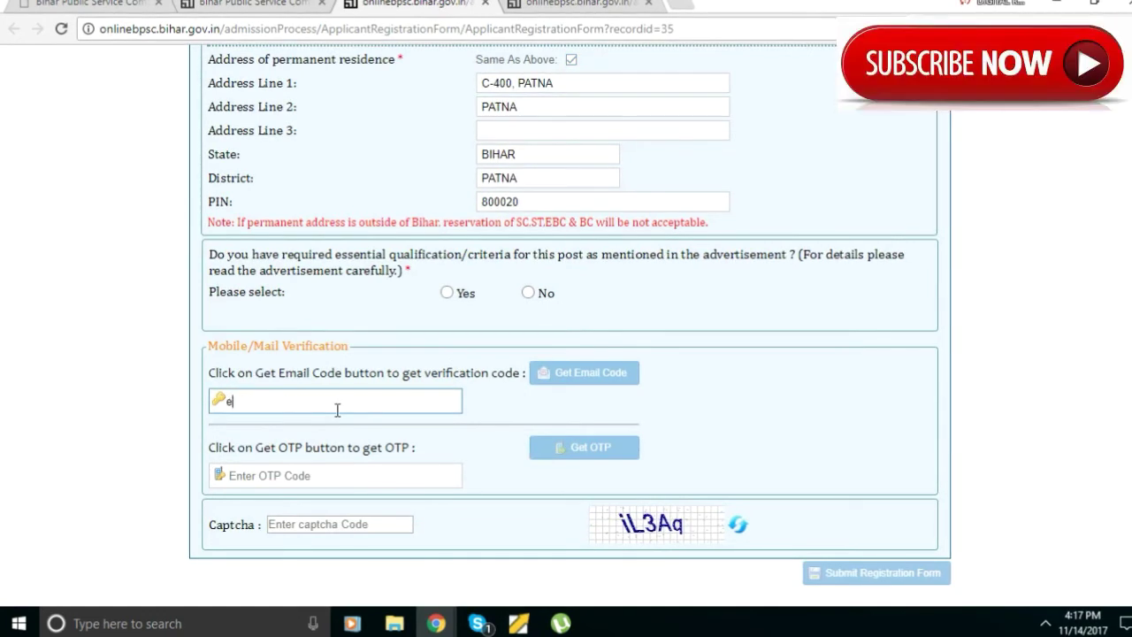
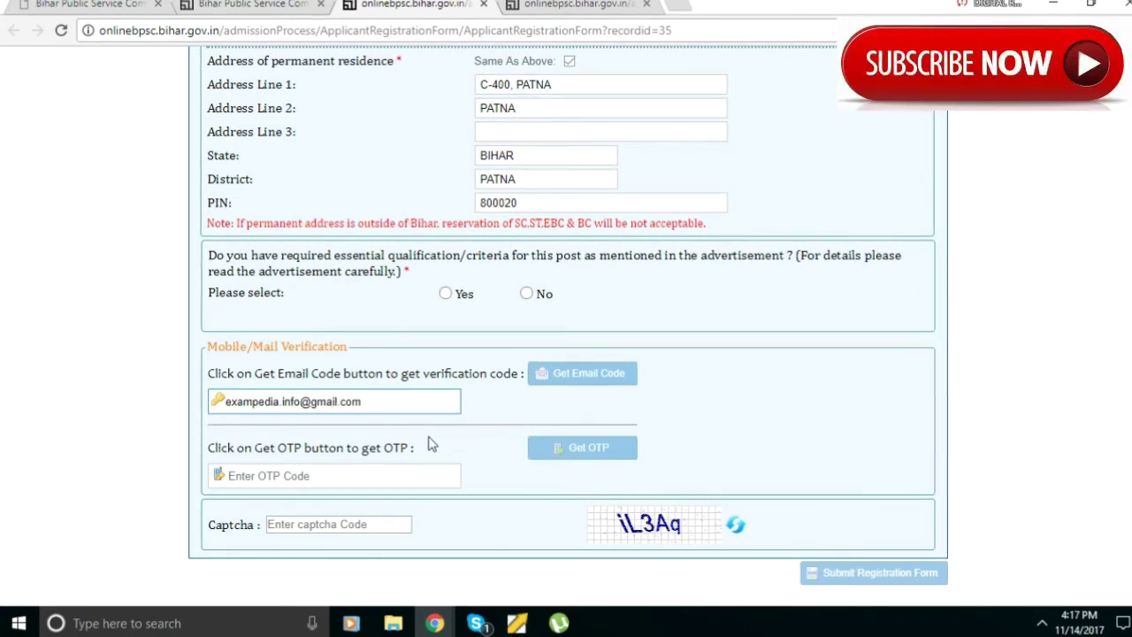
pyautogui.click(590, 374)
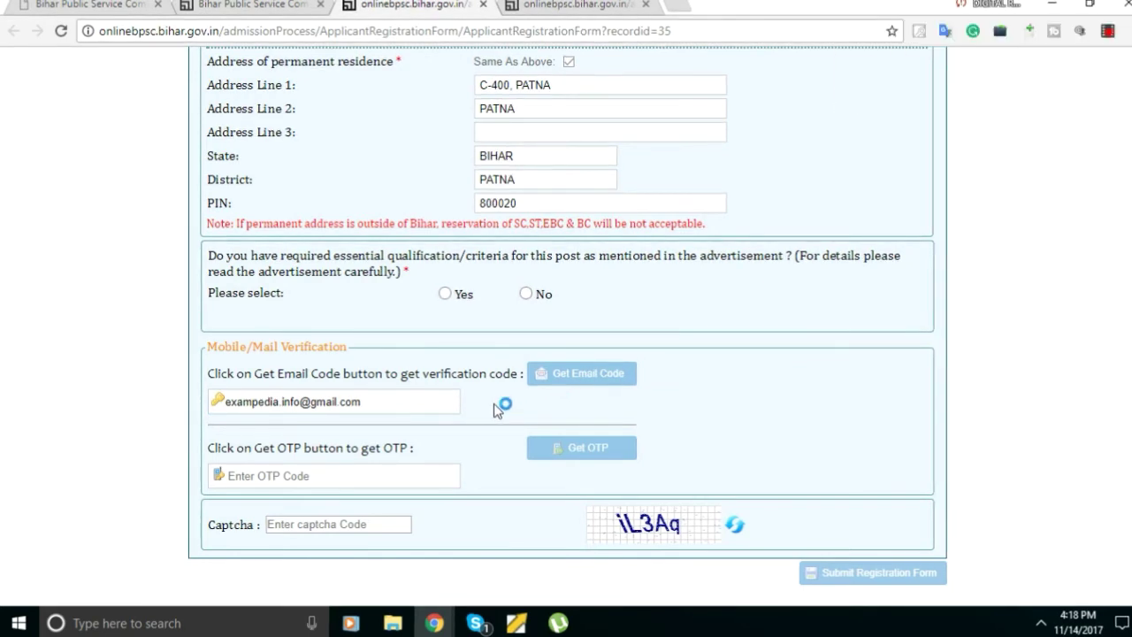
# Re-request the email code, clear the OTP box and request an OTP on the mobile number.
pyautogui.click(378, 476)
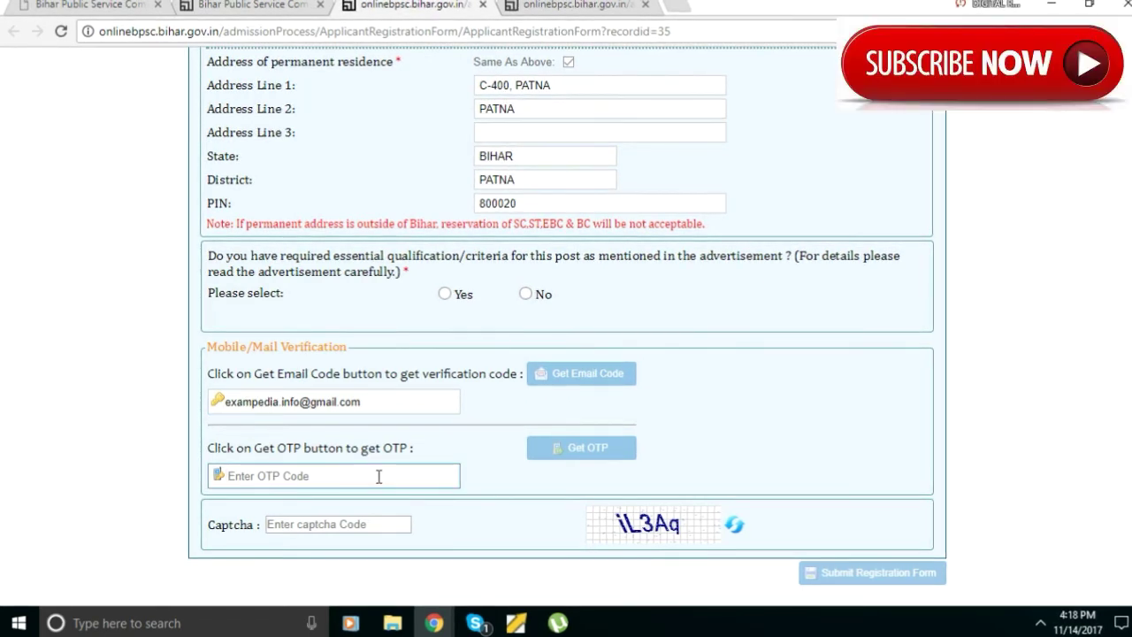
pyautogui.click(583, 380)
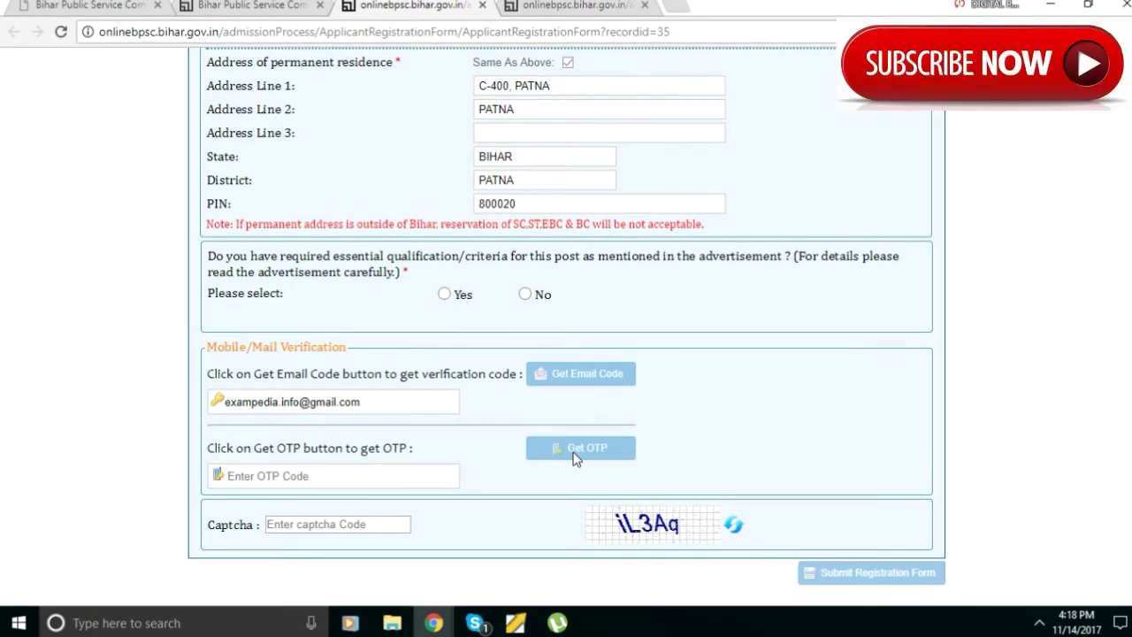
pyautogui.click(393, 475)
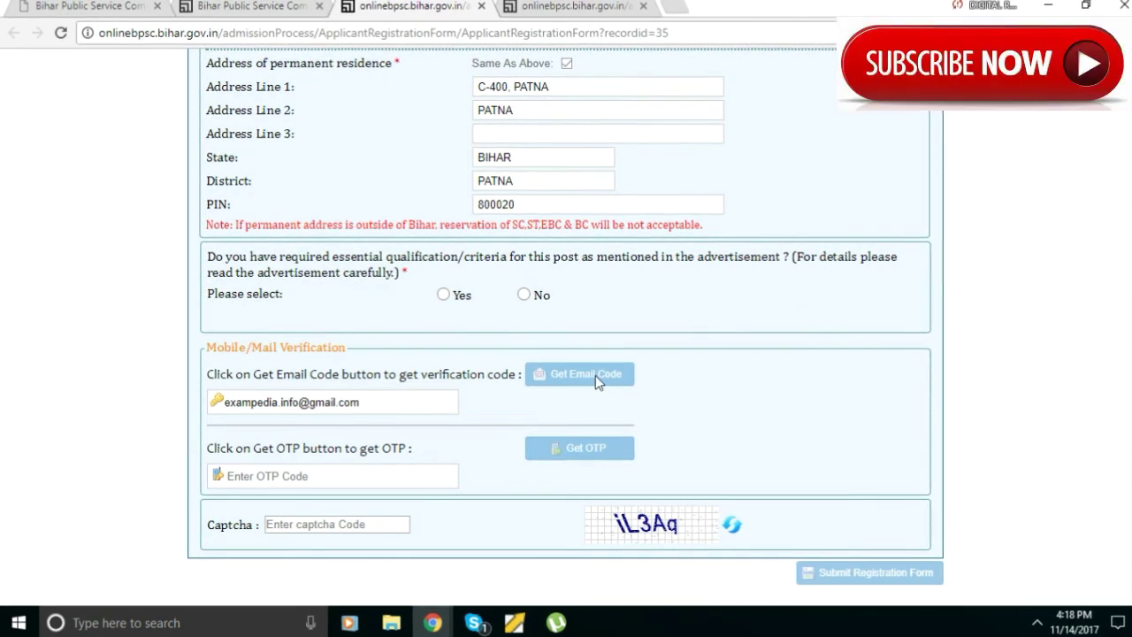
pyautogui.click(371, 476)
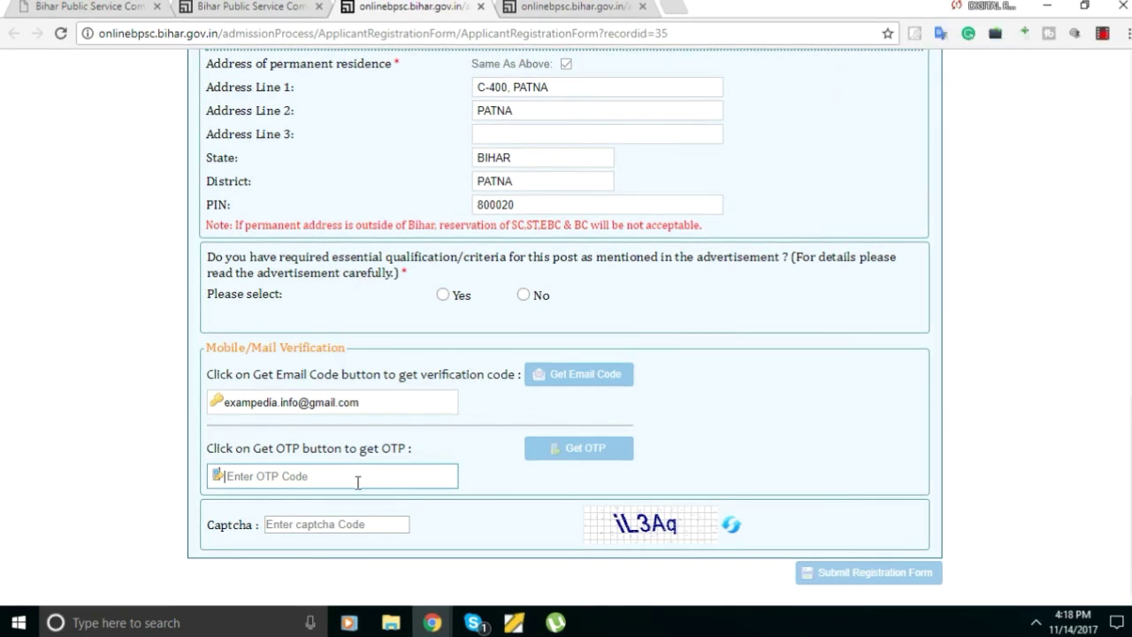
pyautogui.press('BackSpace')
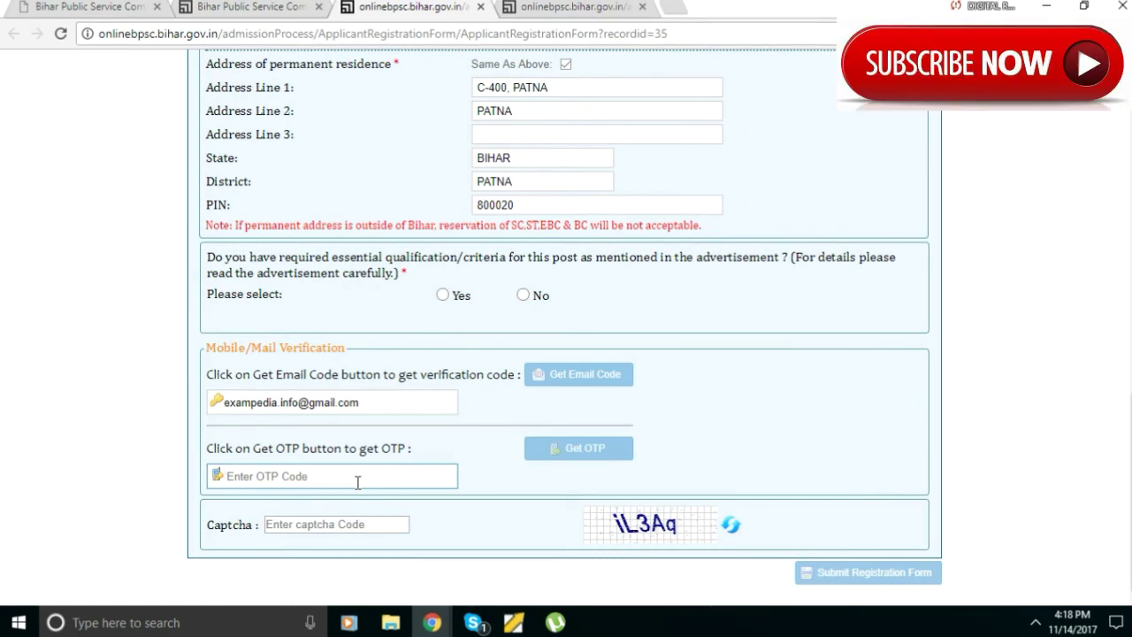
pyautogui.click(547, 447)
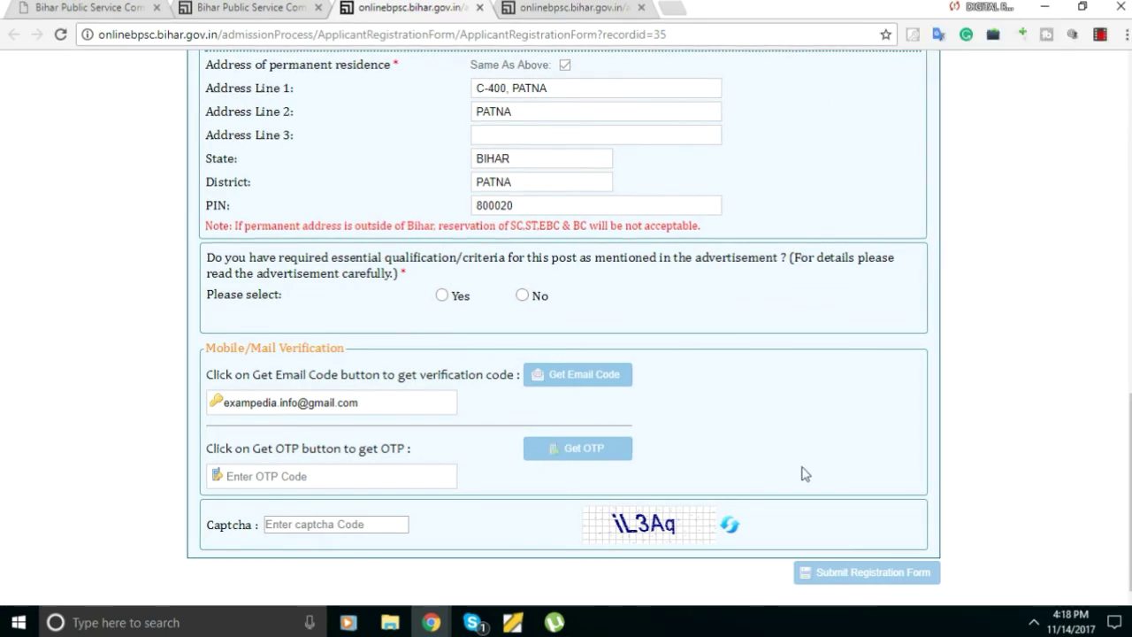
# Enter the characters shown in the captcha image and review the completed form.
pyautogui.click(357, 529)
pyautogui.write('iL')
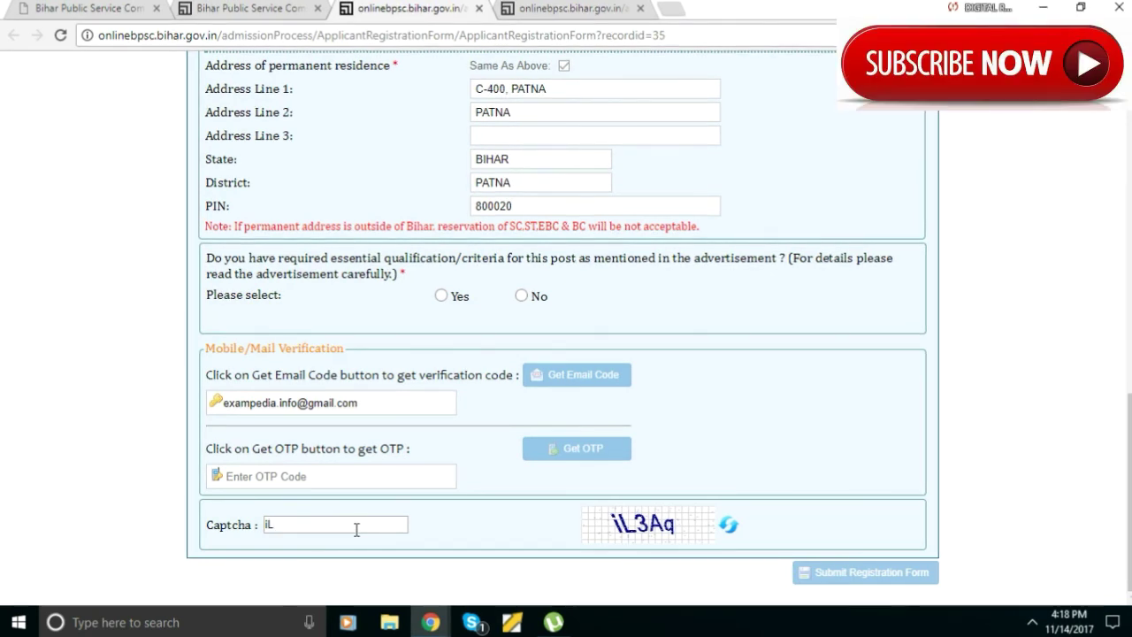
pyautogui.write('3')
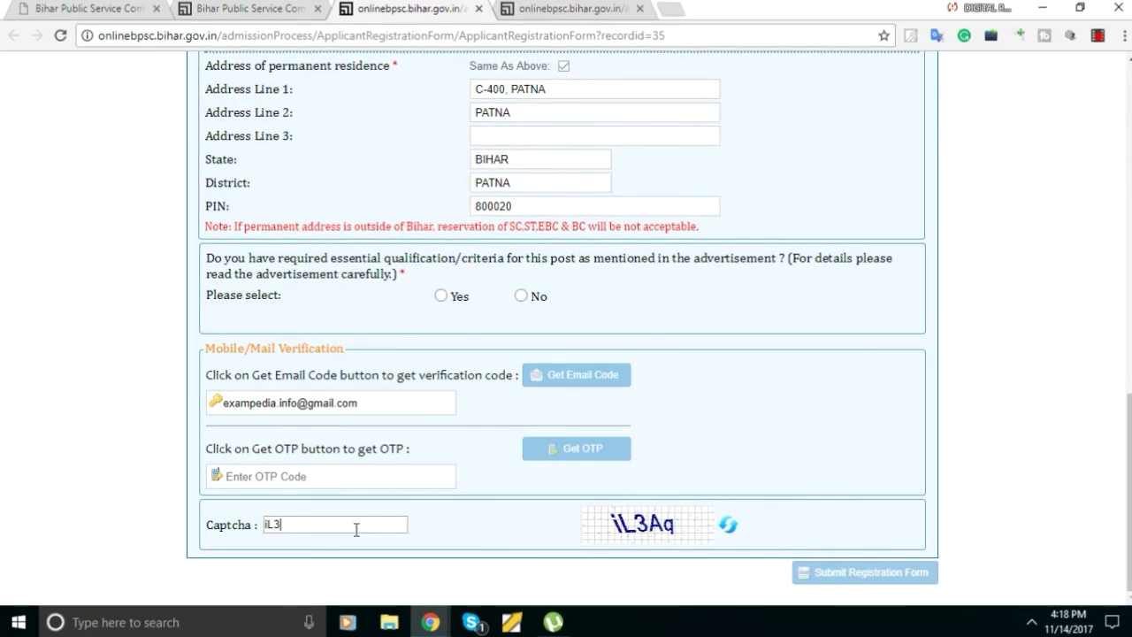
pyautogui.write('Aq')
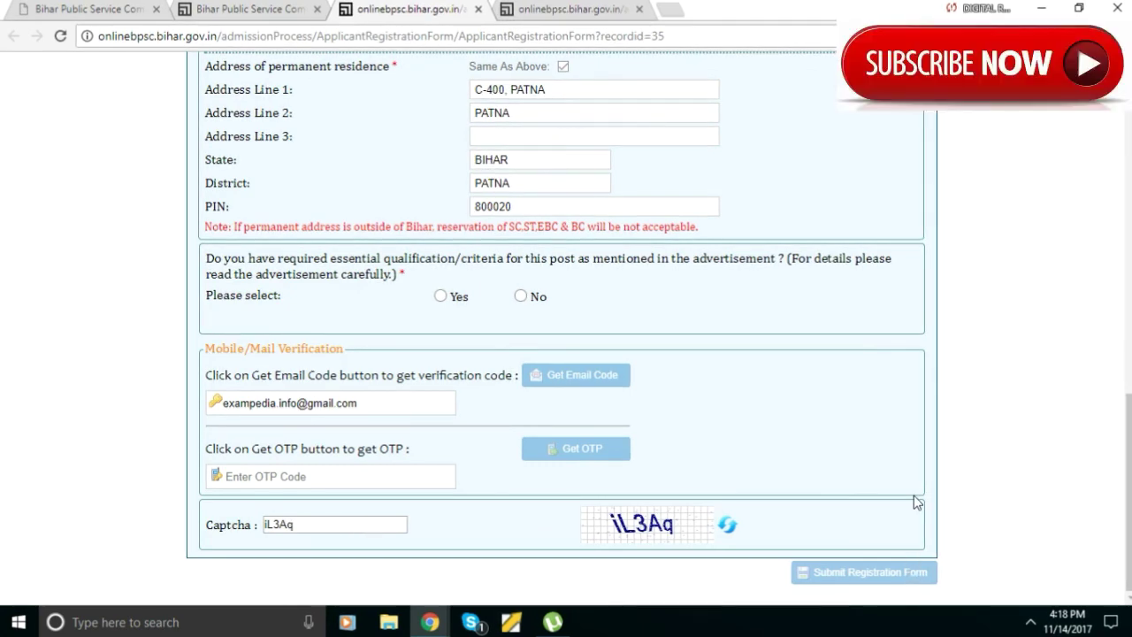
pyautogui.scroll(15, 914, 509)
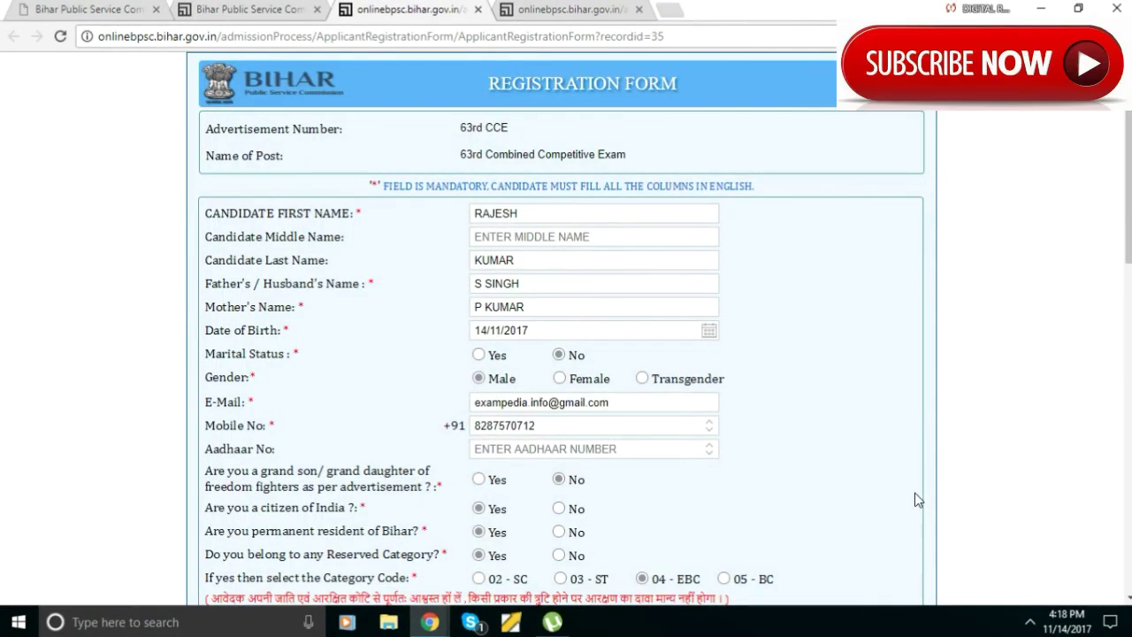
pyautogui.scroll(-15, 915, 494)
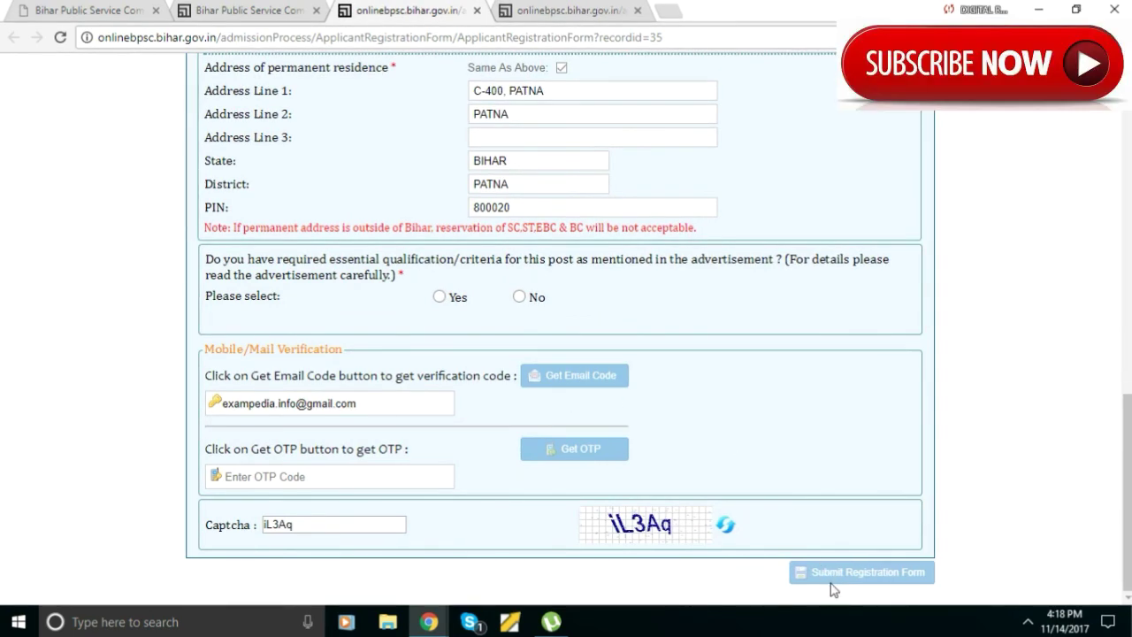
pyautogui.scroll(6, 961, 505)
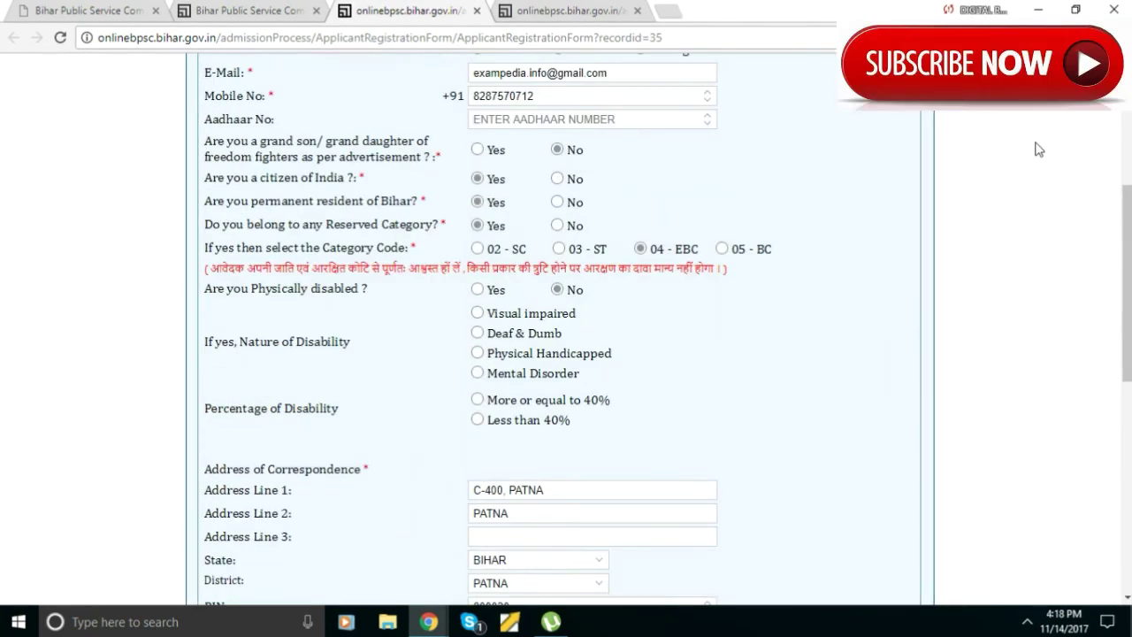